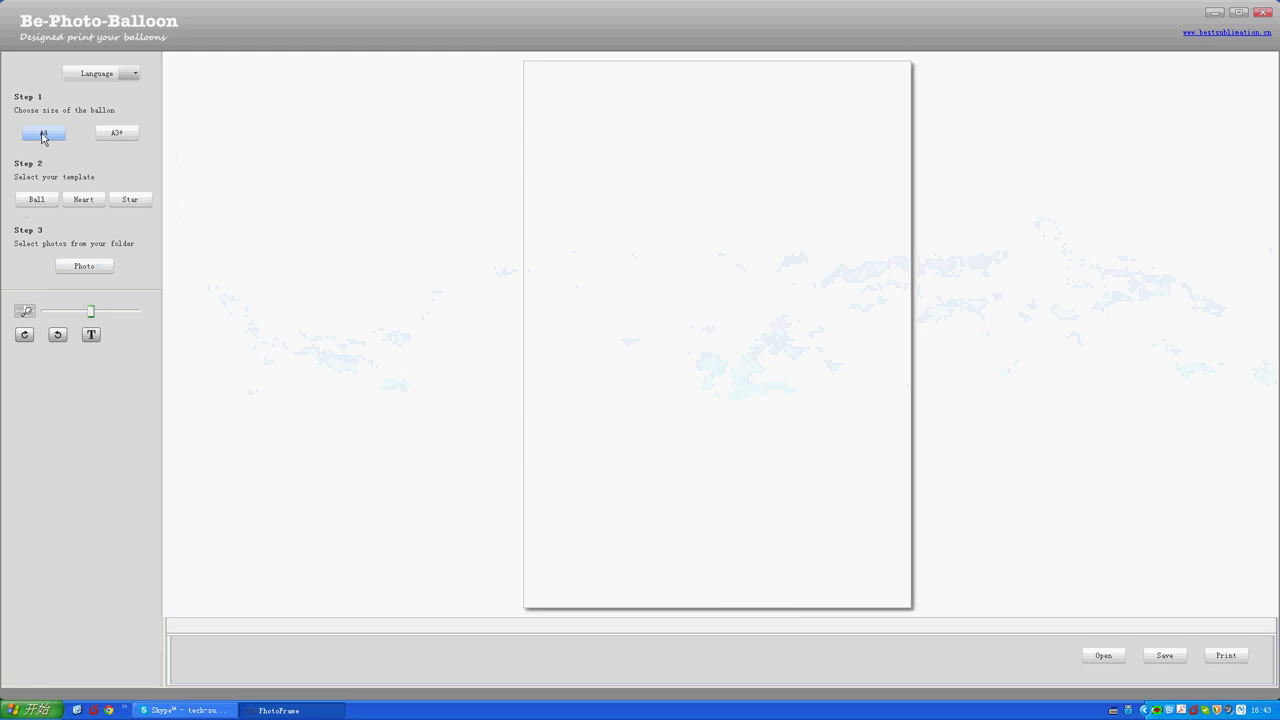
Set the balloon size to A4 and choose the yellow Happy Birthday star template, 18E-001.png.
left_click(117, 133)
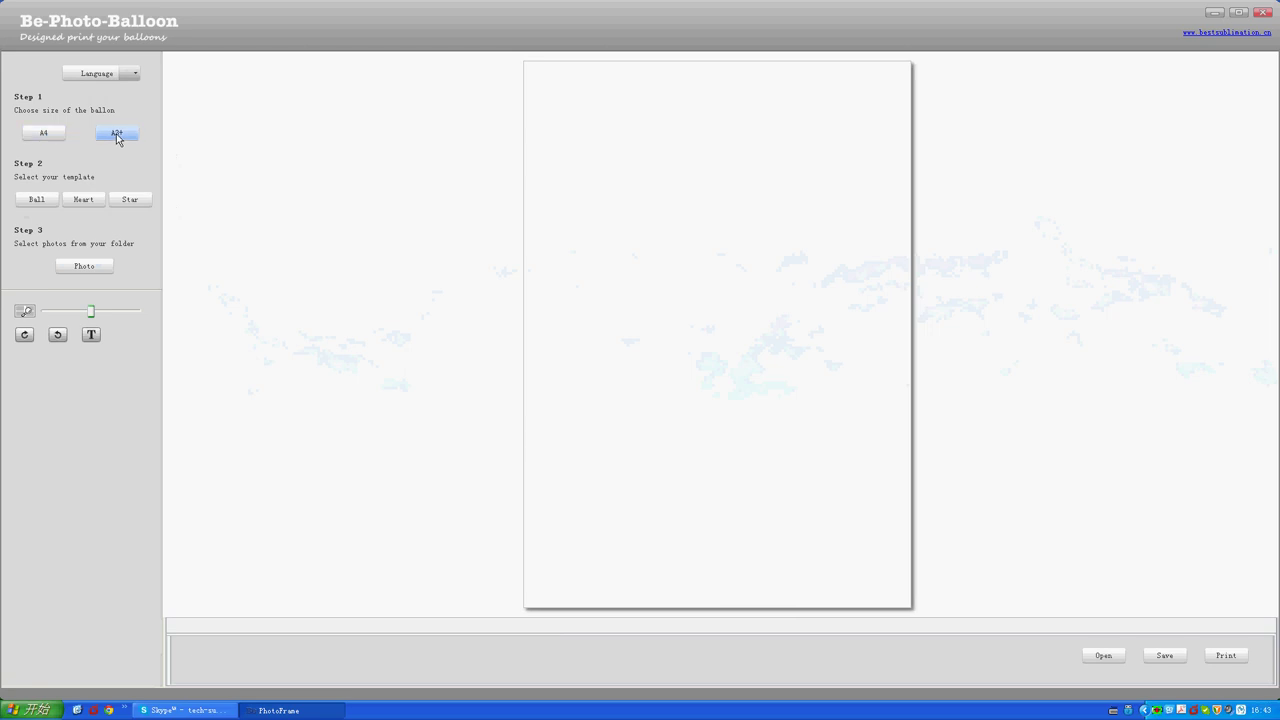
left_click(47, 135)
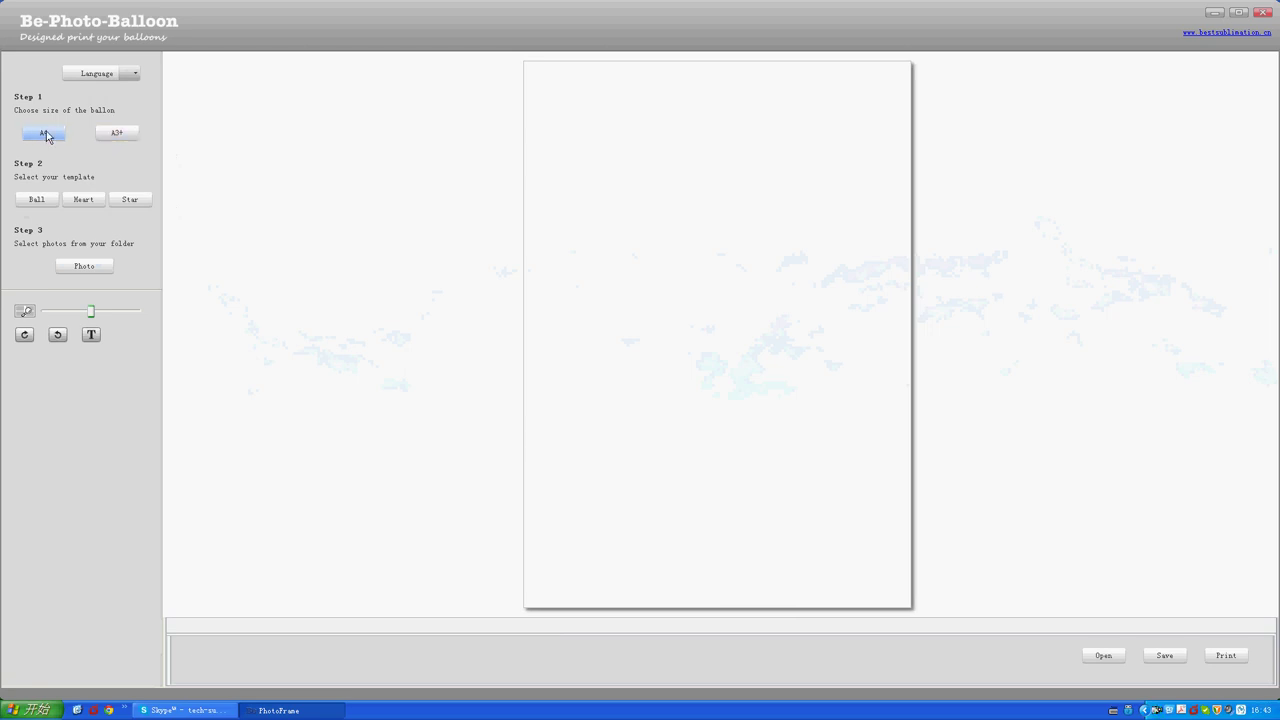
left_click(34, 203)
left_click(81, 203)
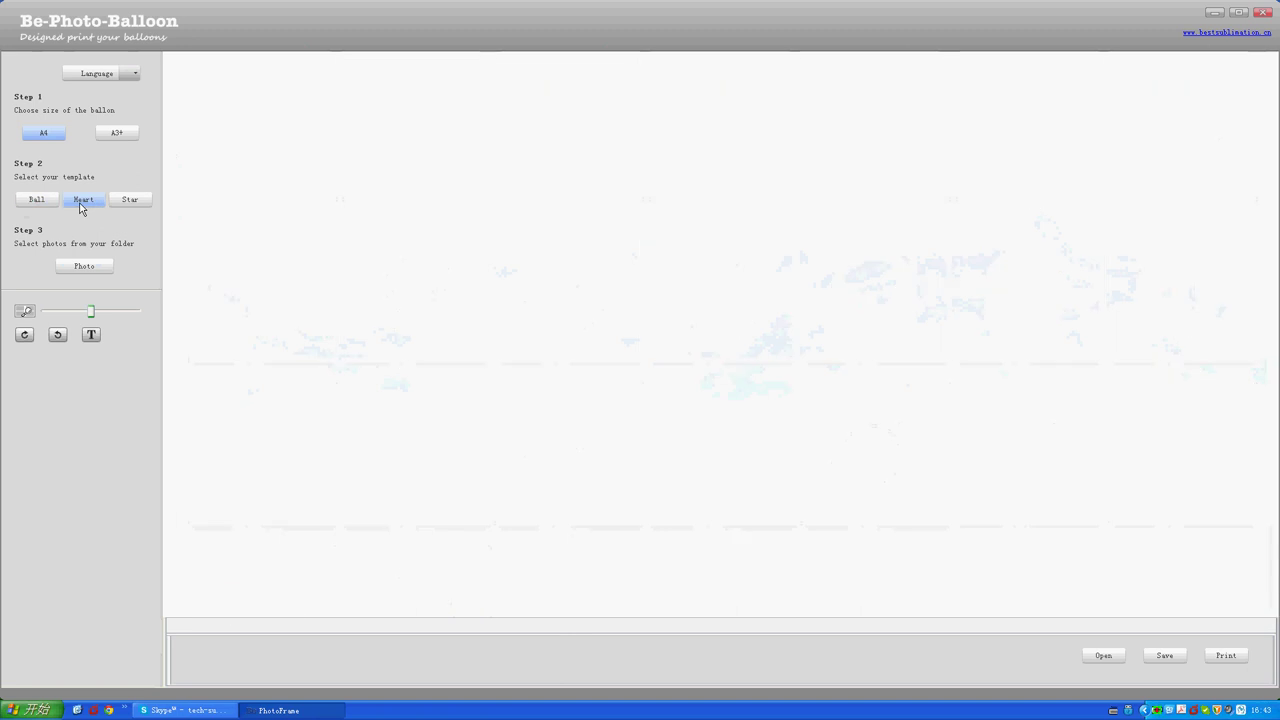
left_click(130, 201)
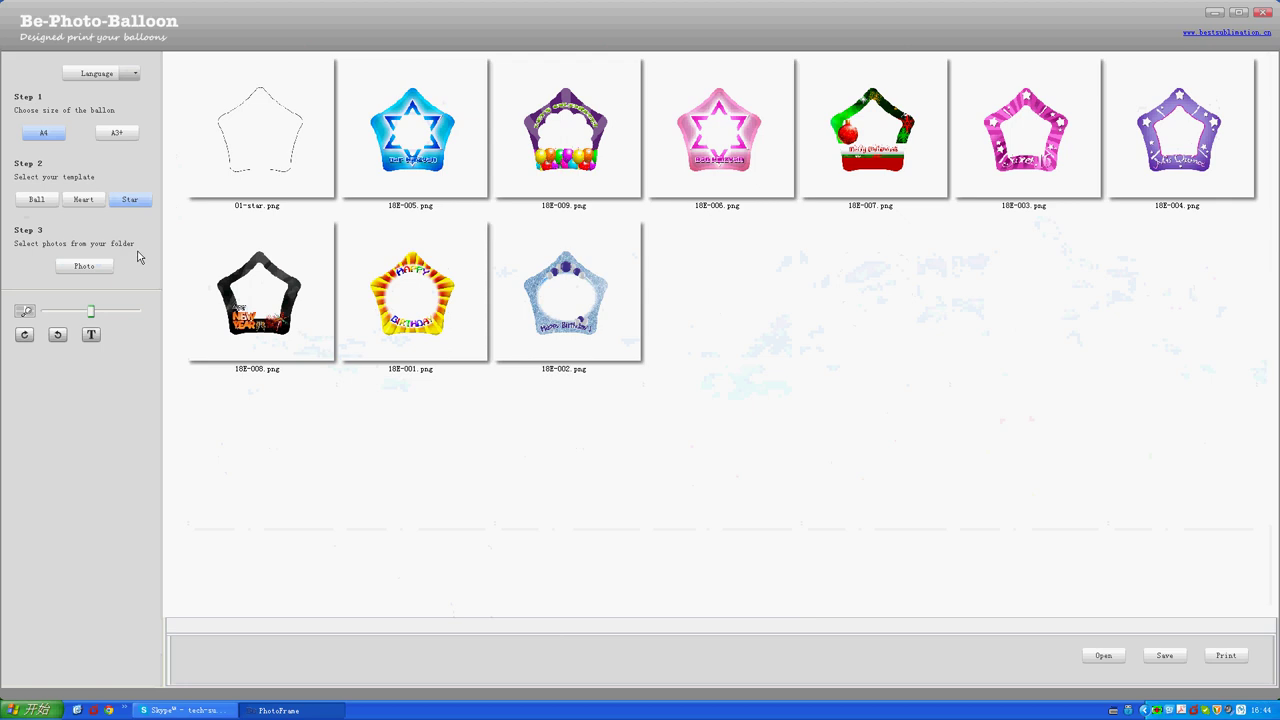
left_click(398, 289)
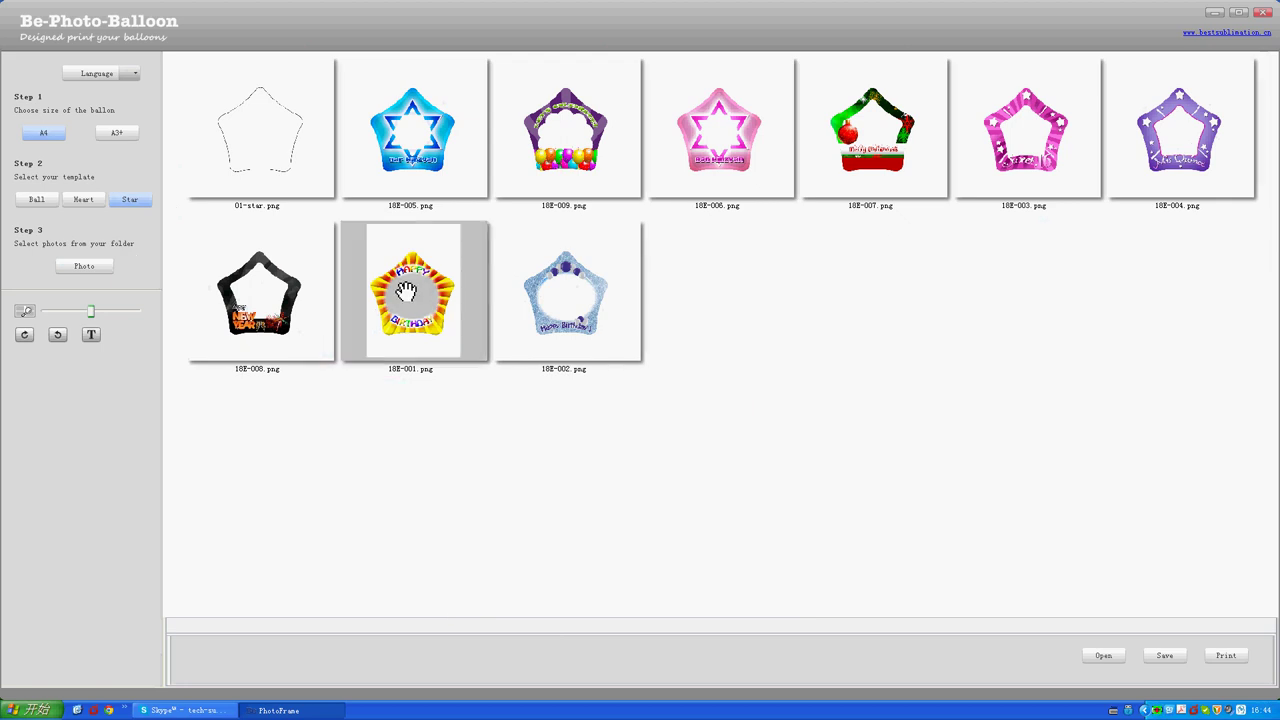
Load the photos from the 气球 folder and insert the landscape photo of the woman, the JPG, into the star template.
left_click(86, 268)
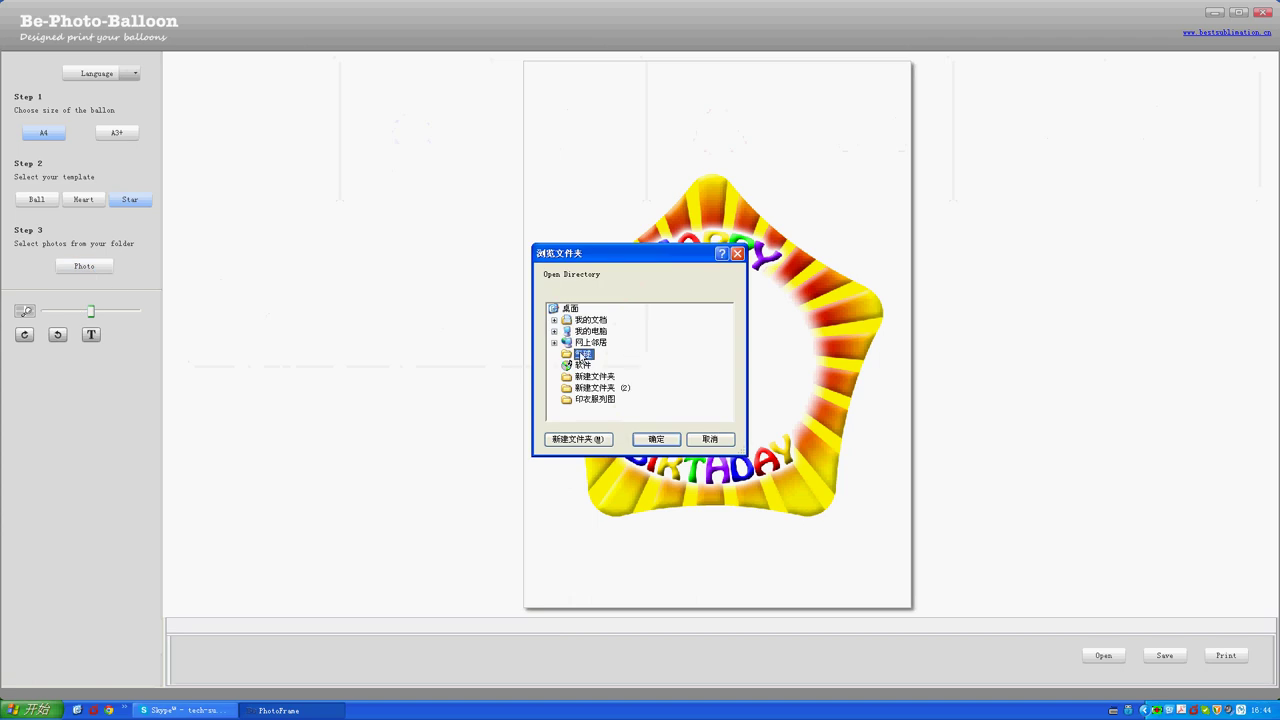
left_click(656, 439)
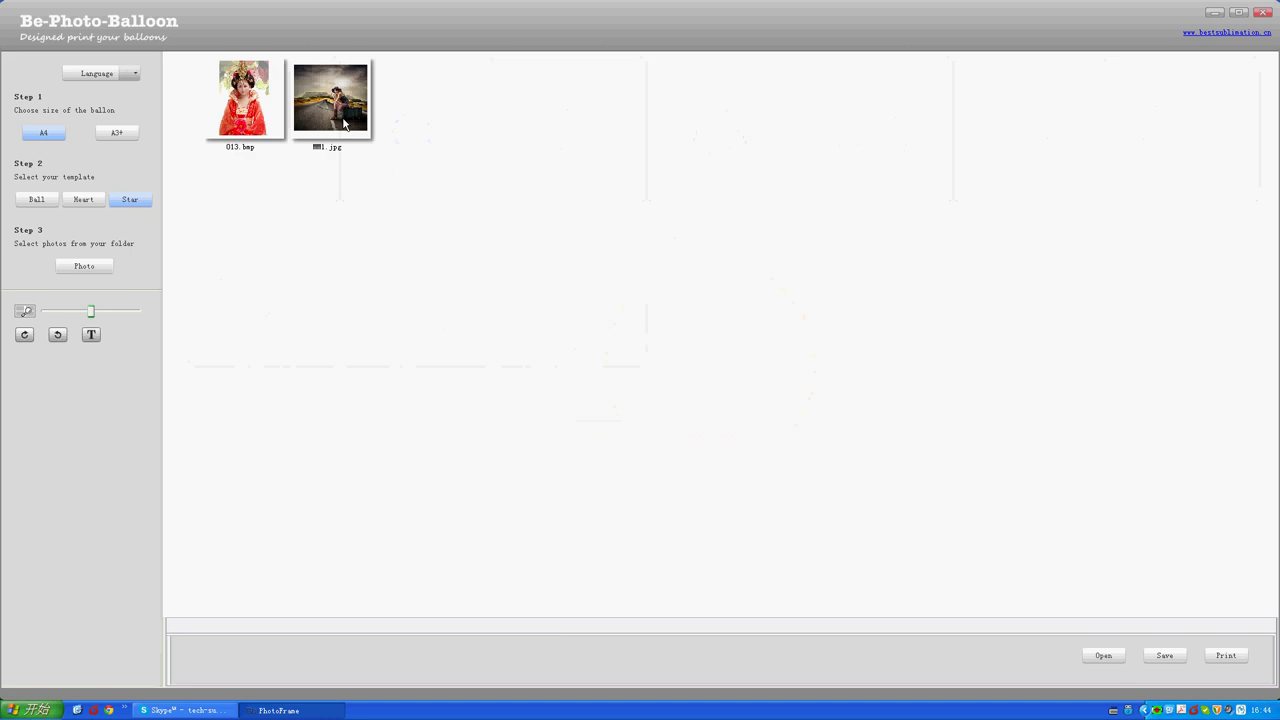
mouse_move(344, 124)
left_mouse_down()
mouse_move(680, 271)
mouse_move(674, 286)
mouse_move(481, 301)
mouse_move(352, 128)
left_mouse_up()
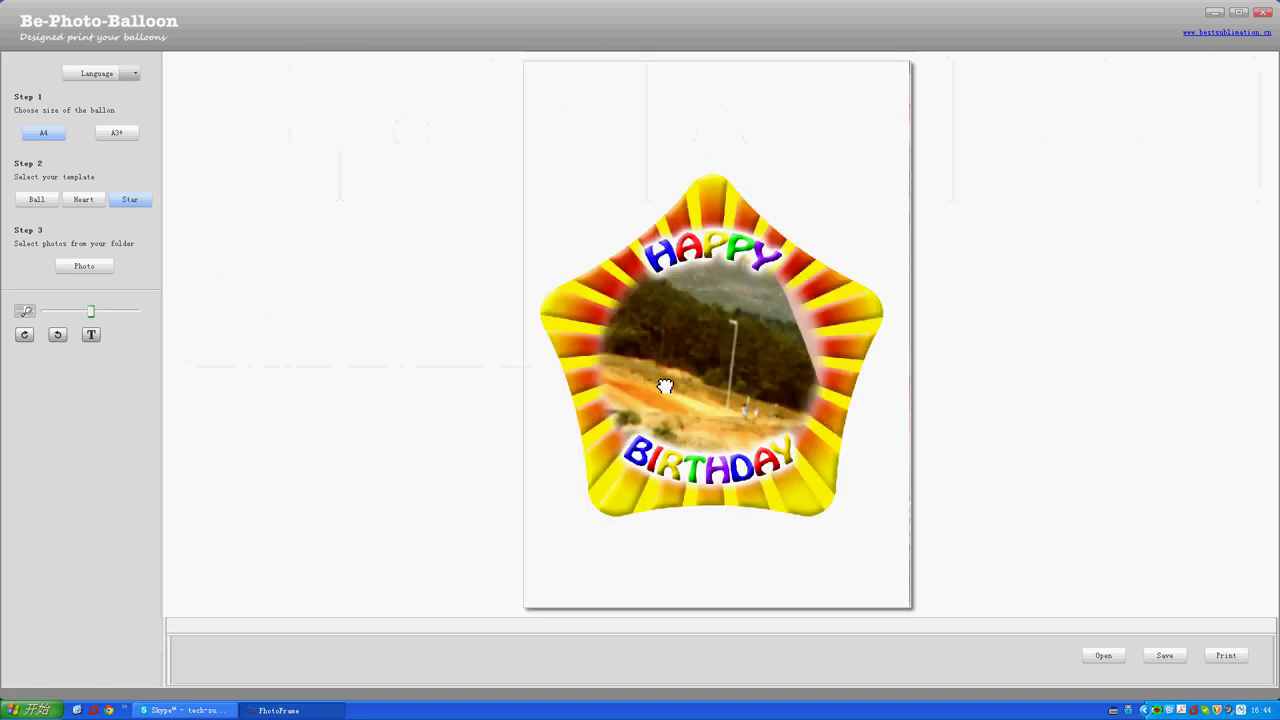
Scale down the photo and position it so the woman's hat, face and shoulders fill the star's round opening.
left_click_drag(665, 386, 622, 414)
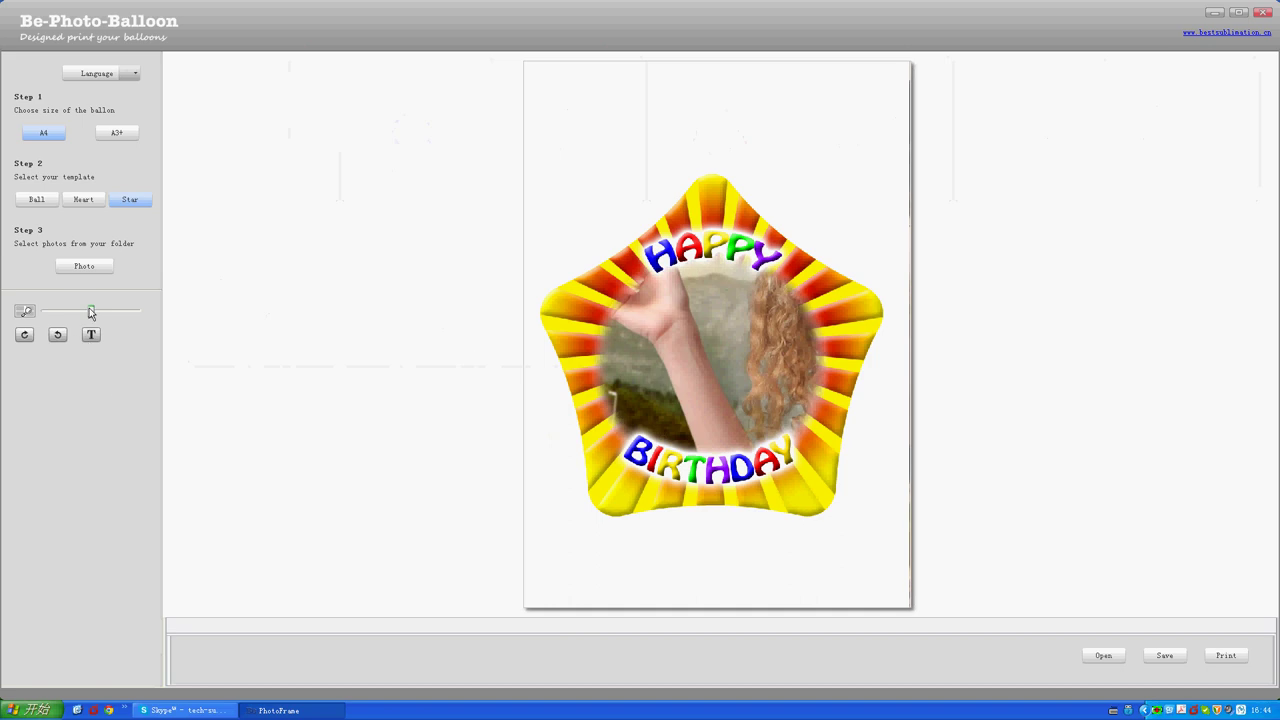
left_click_drag(90, 312, 62, 314)
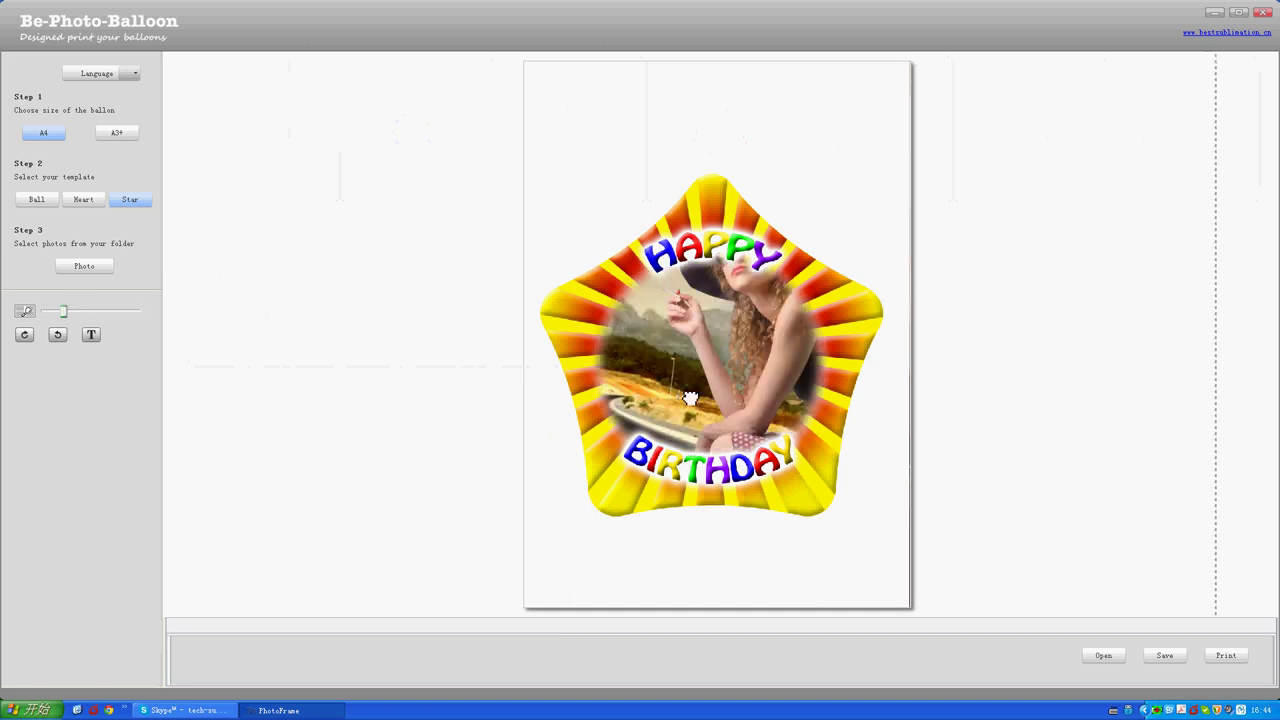
left_click_drag(644, 363, 655, 434)
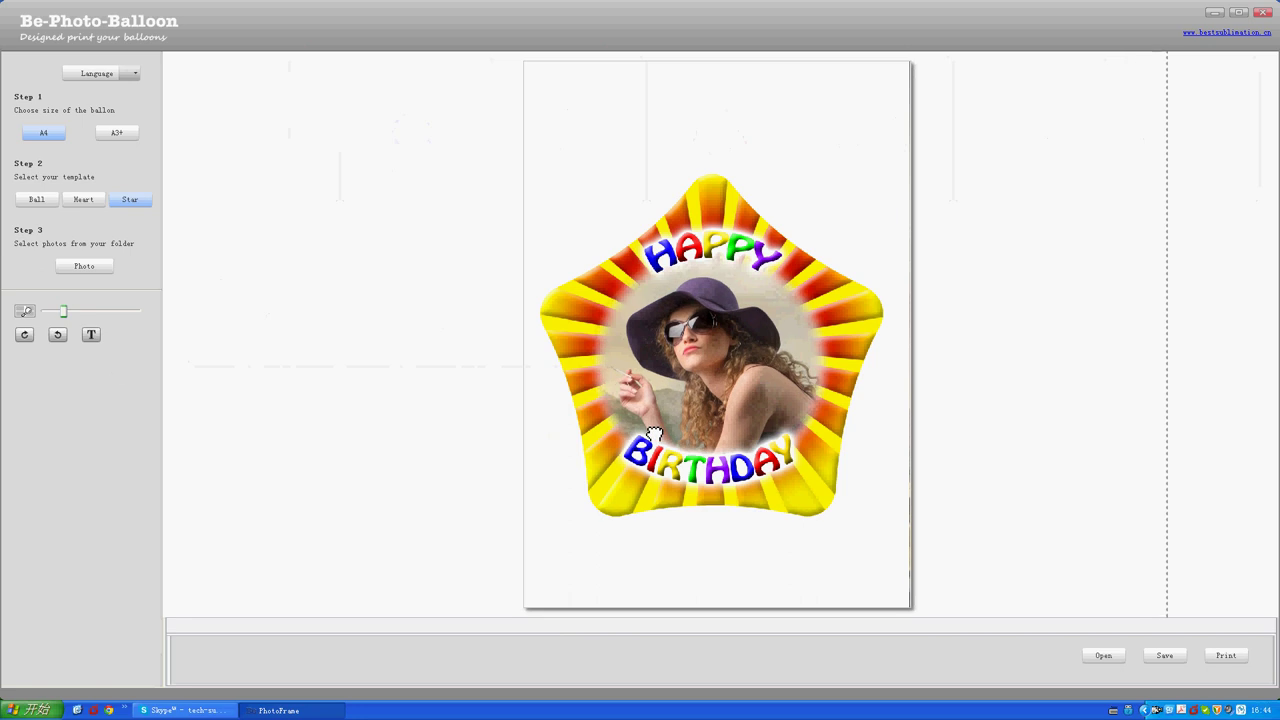
left_click(57, 335)
left_click(26, 335)
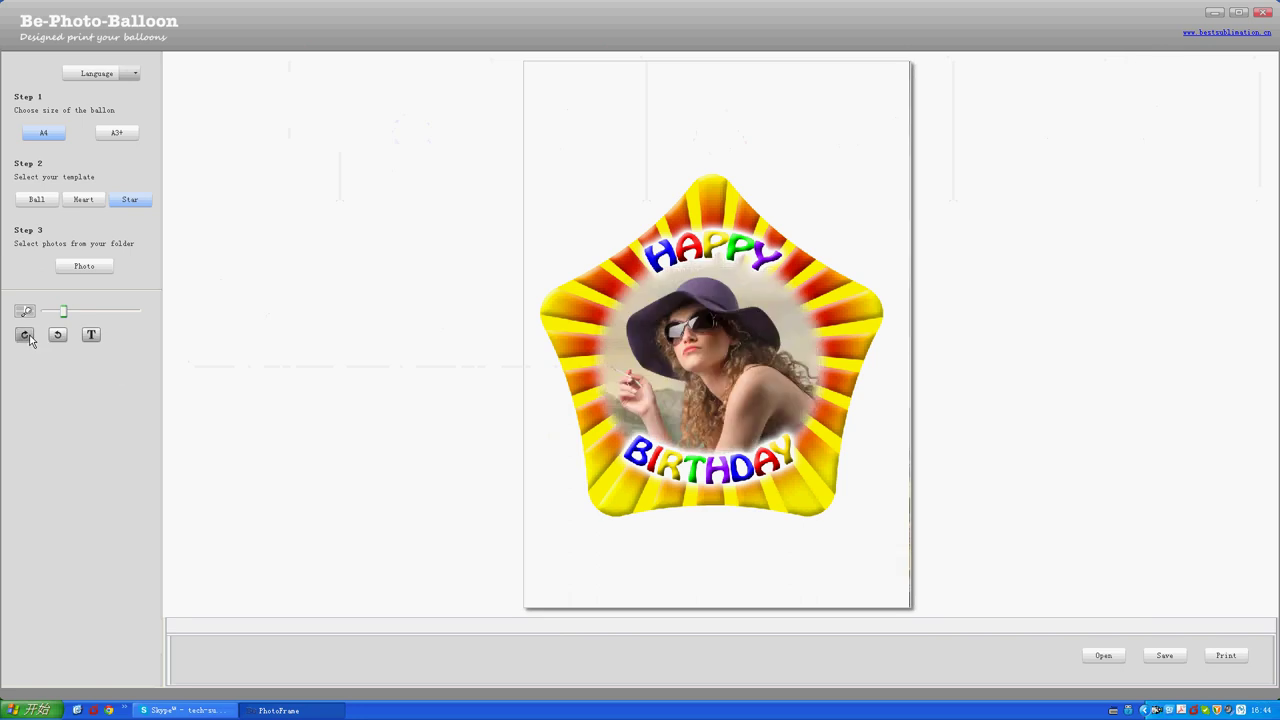
left_click_drag(706, 391, 713, 389)
Add a text box to the design and set its text color to violet-blue with red 86, green 19, blue 255.
left_click(91, 334)
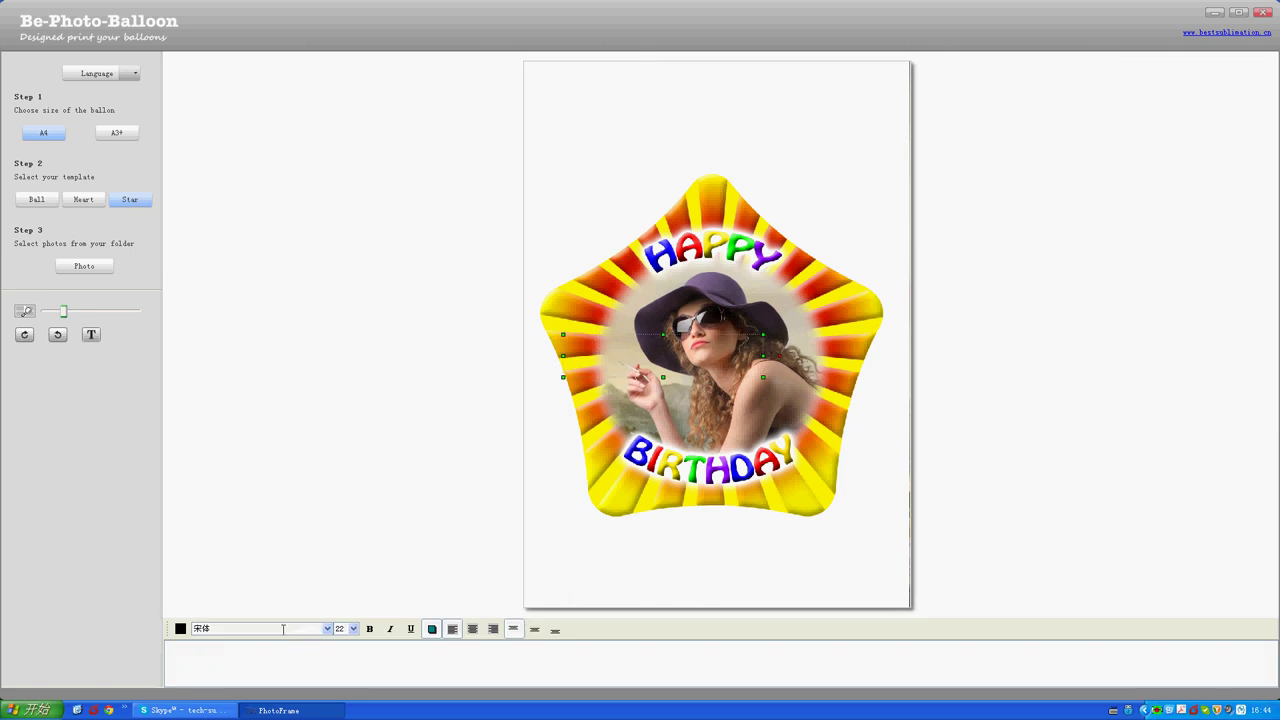
left_click(180, 629)
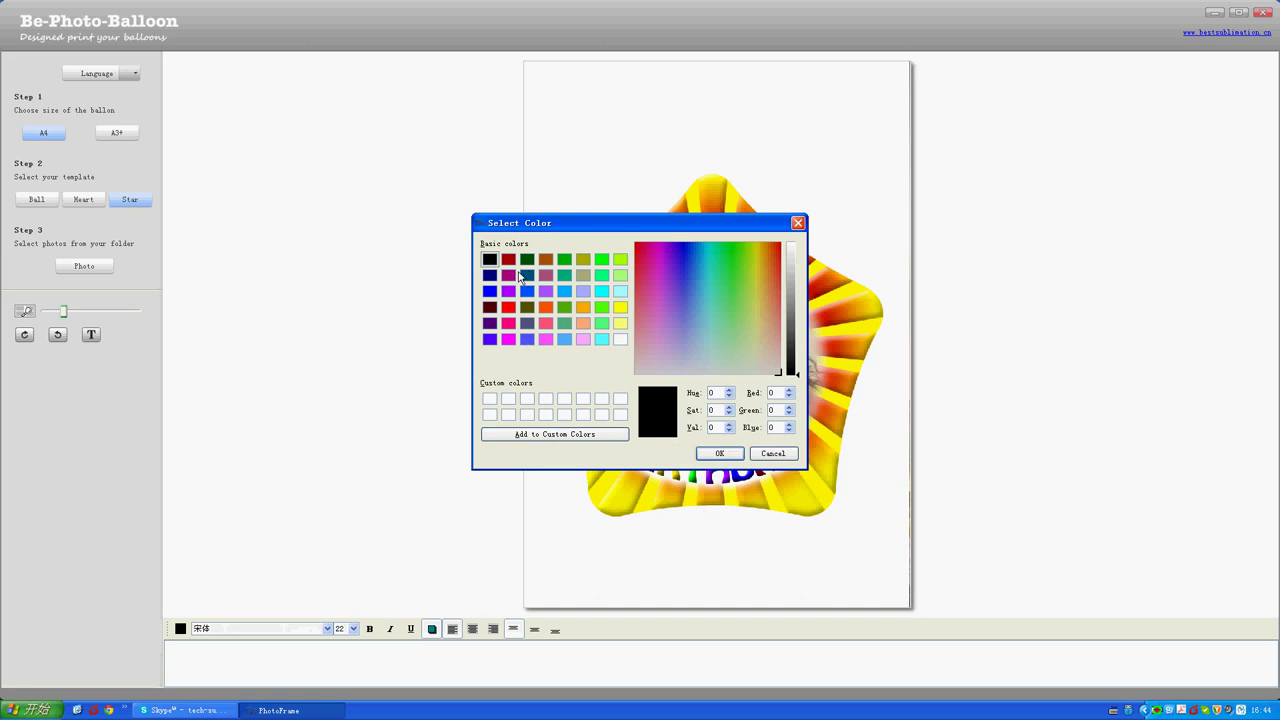
left_click(489, 291)
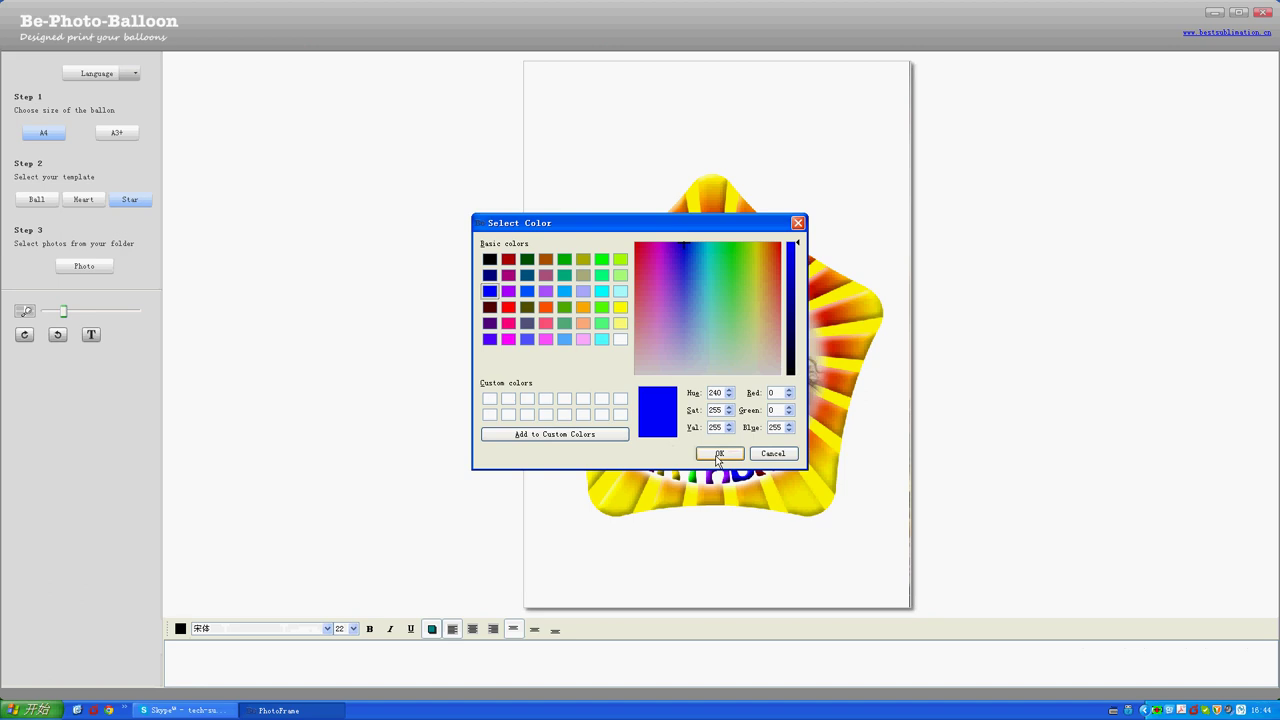
left_click(659, 258)
left_click(694, 259)
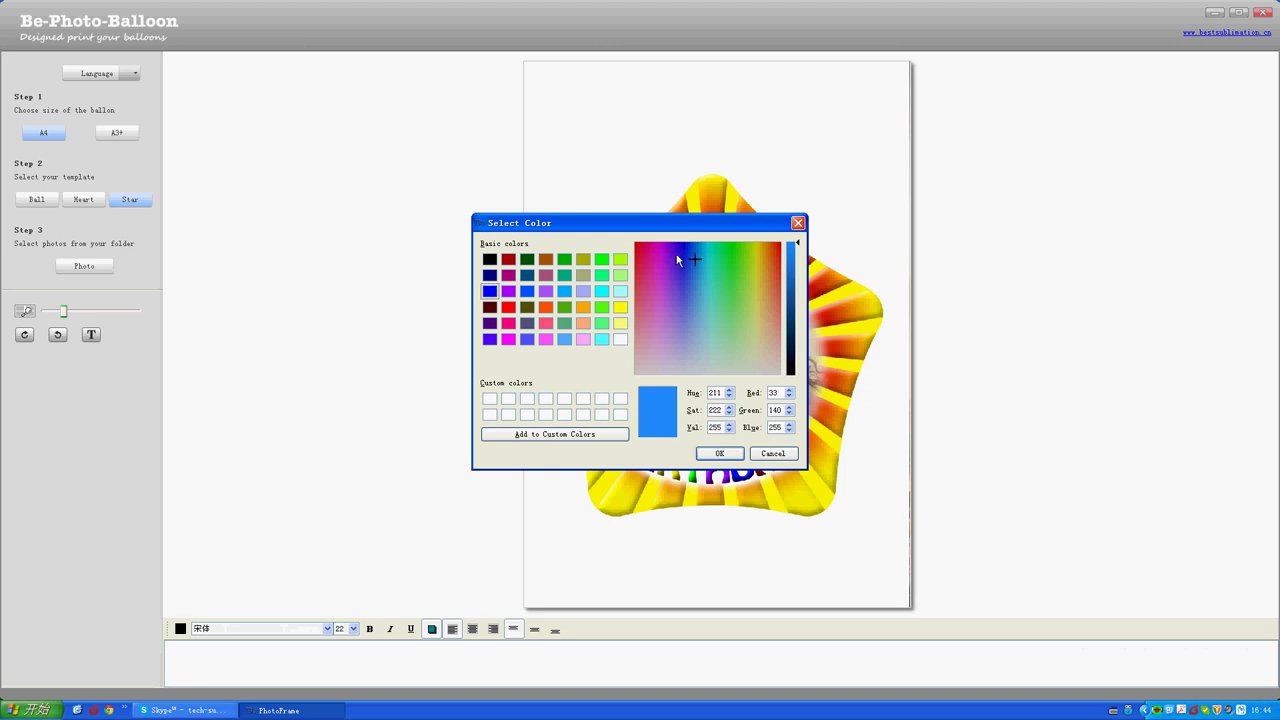
left_click(676, 252)
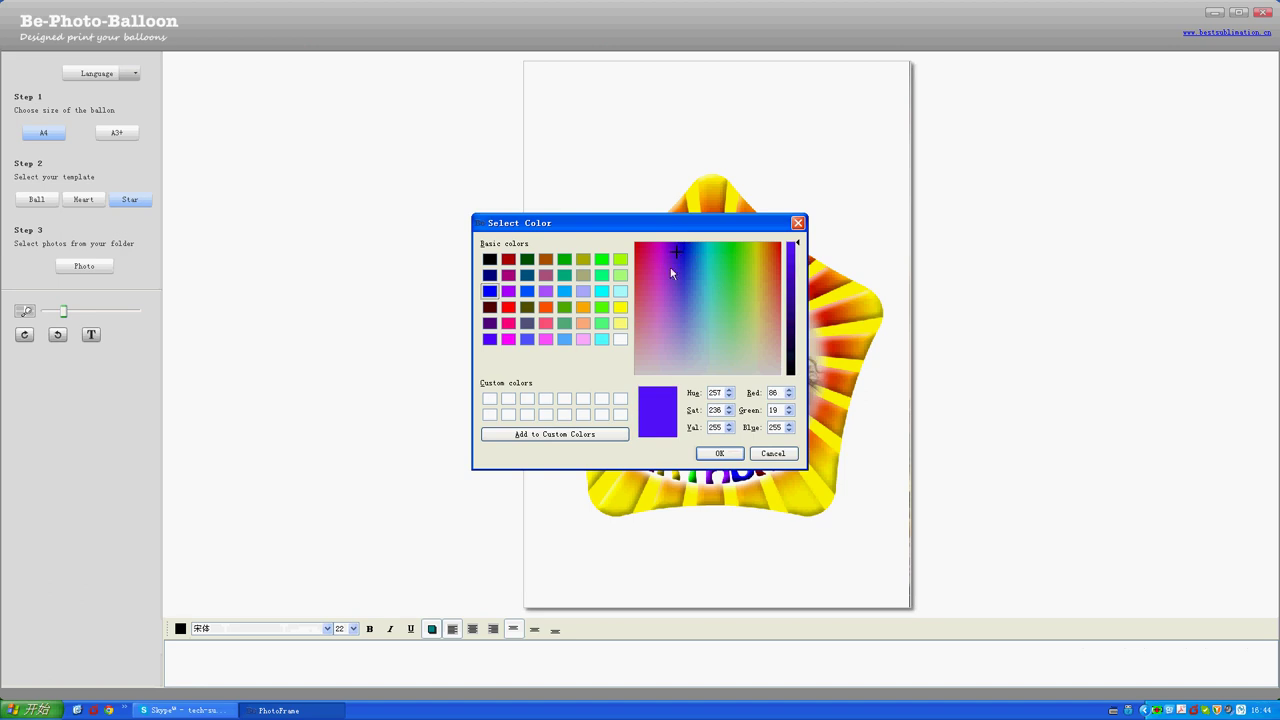
left_click(718, 454)
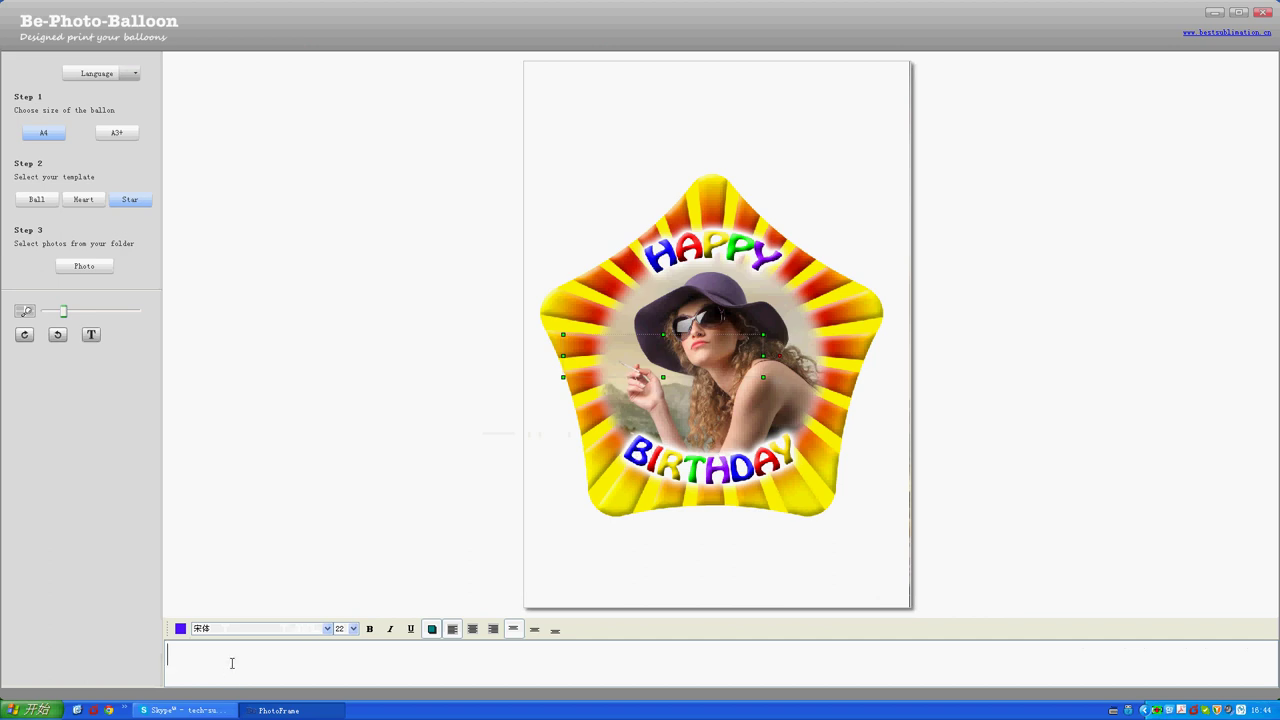
Enter Hello as the text and set its font size to 36.
type("Hello")
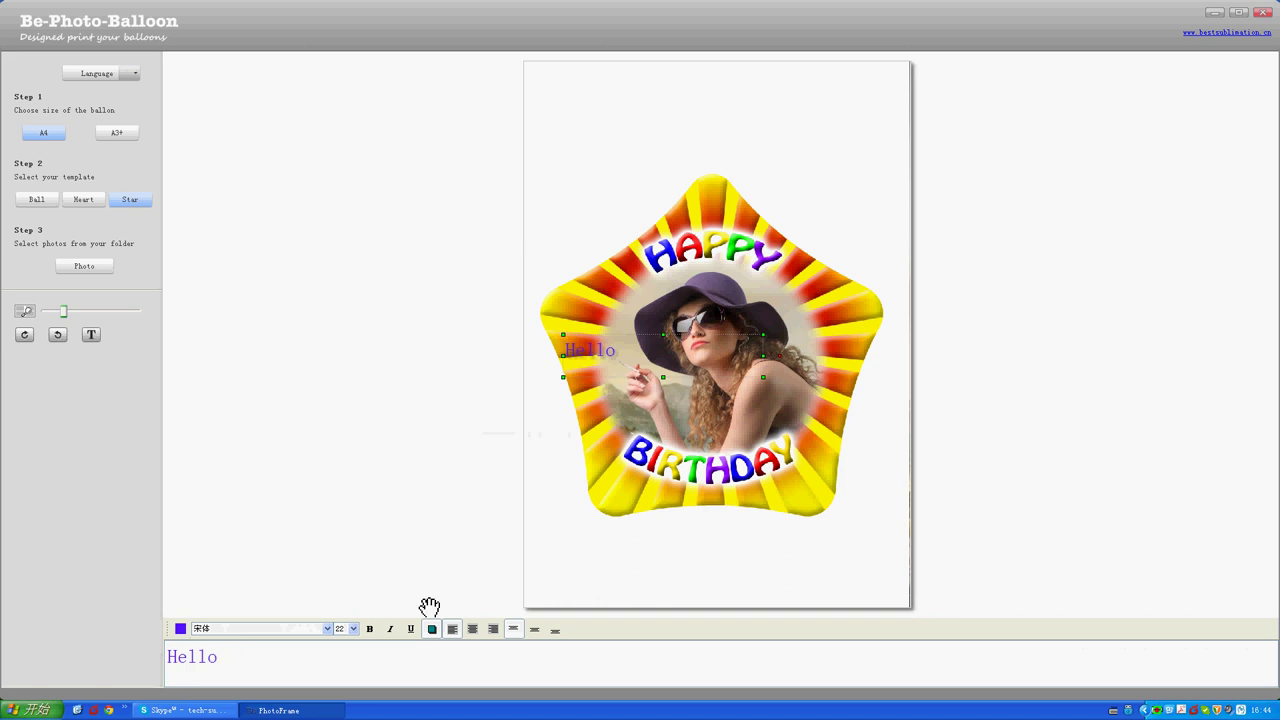
left_click(353, 628)
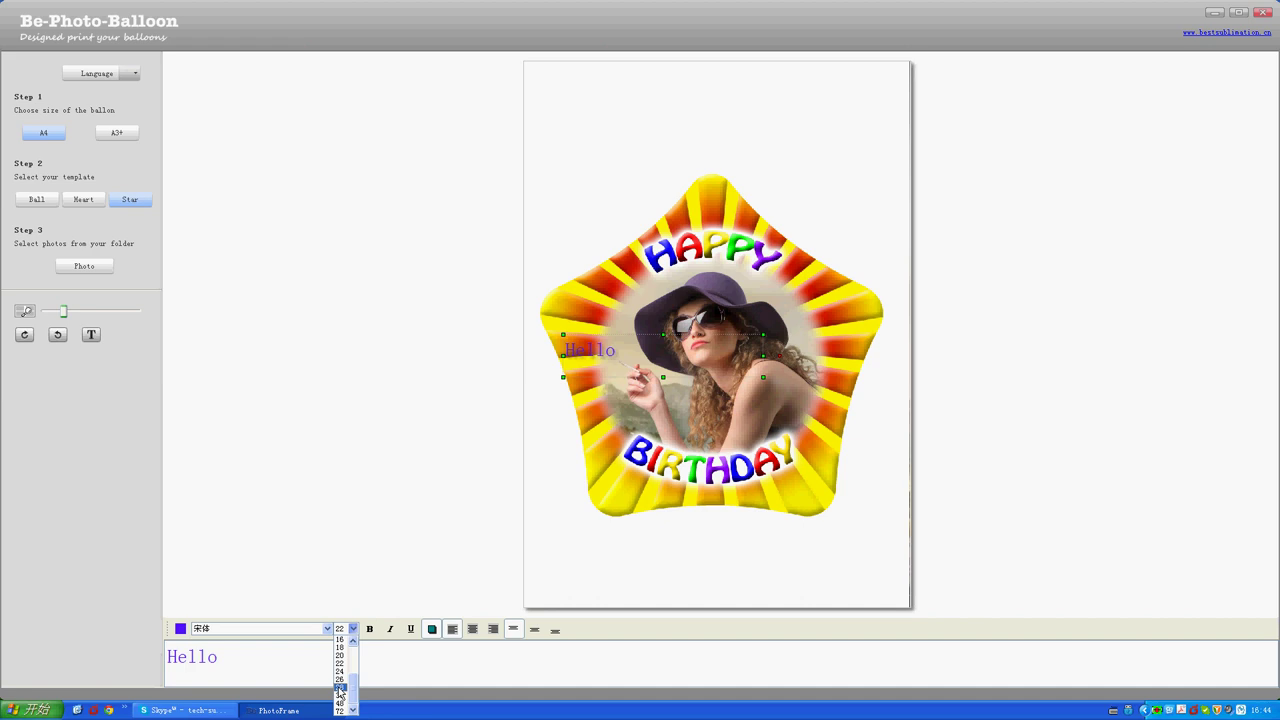
left_click(340, 688)
left_click(353, 628)
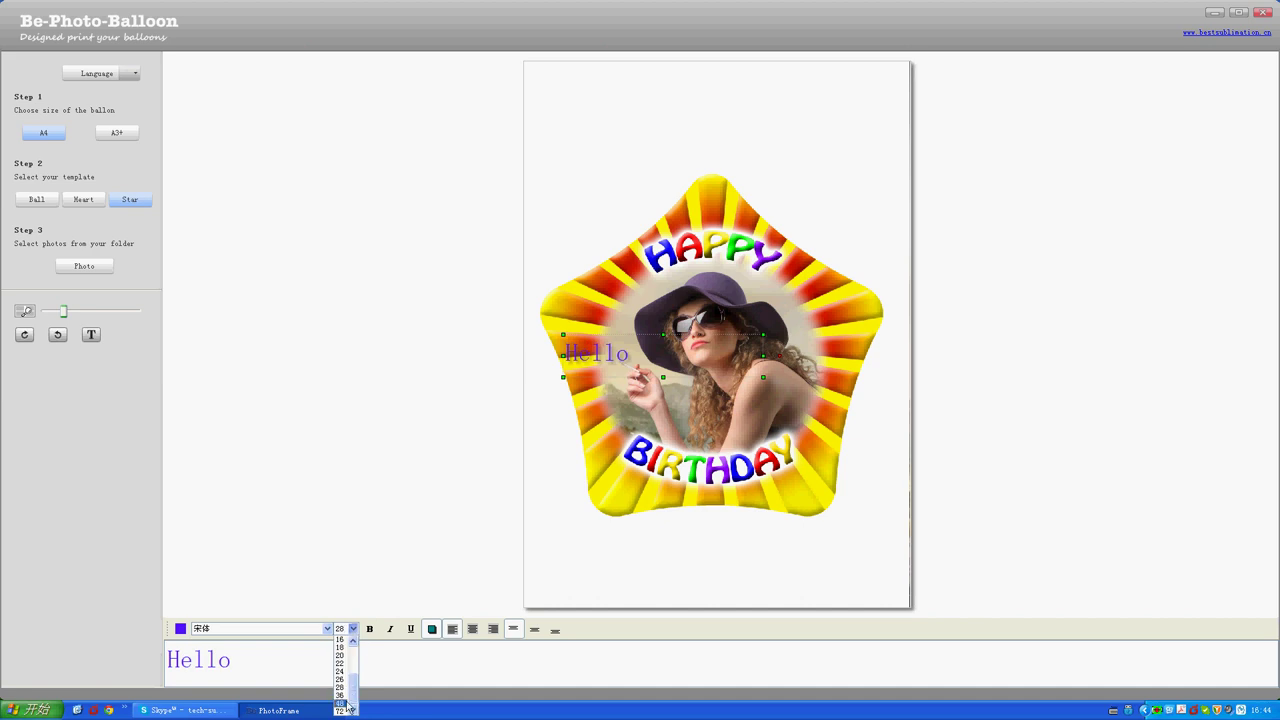
left_click(349, 701)
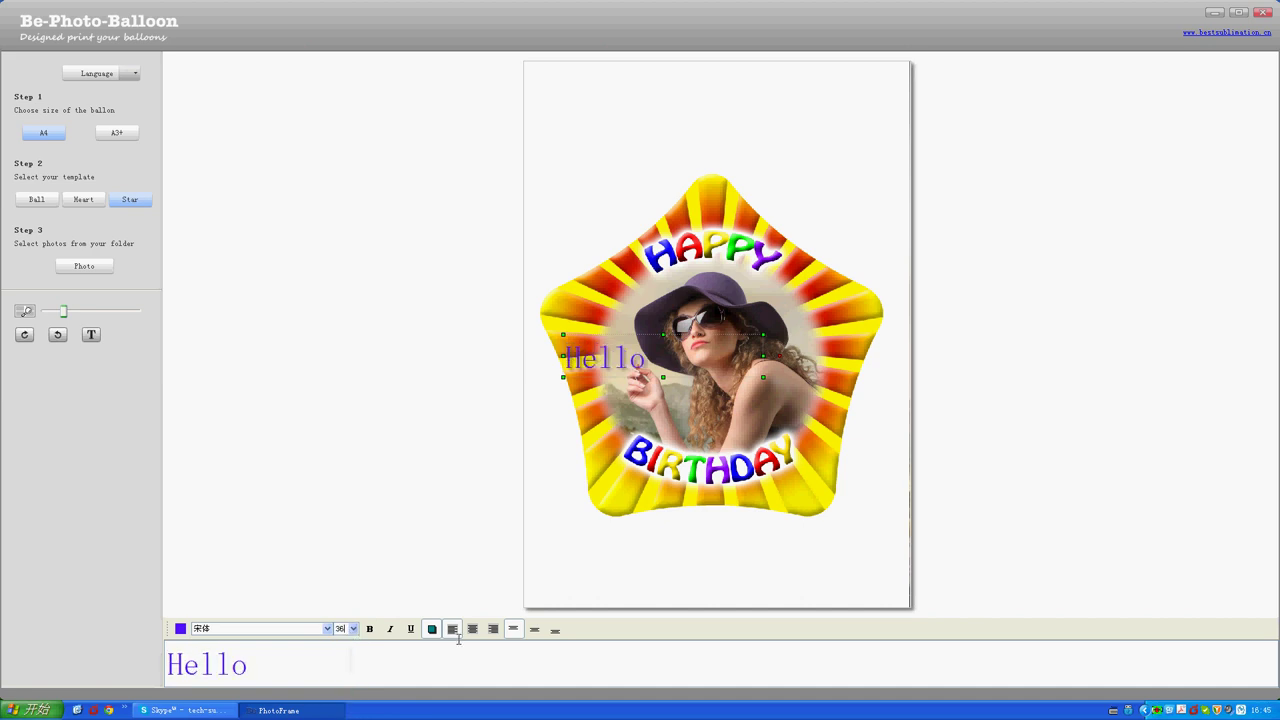
Make the Hello text bold without italics and move it slightly up and to the right on the star.
left_click(370, 629)
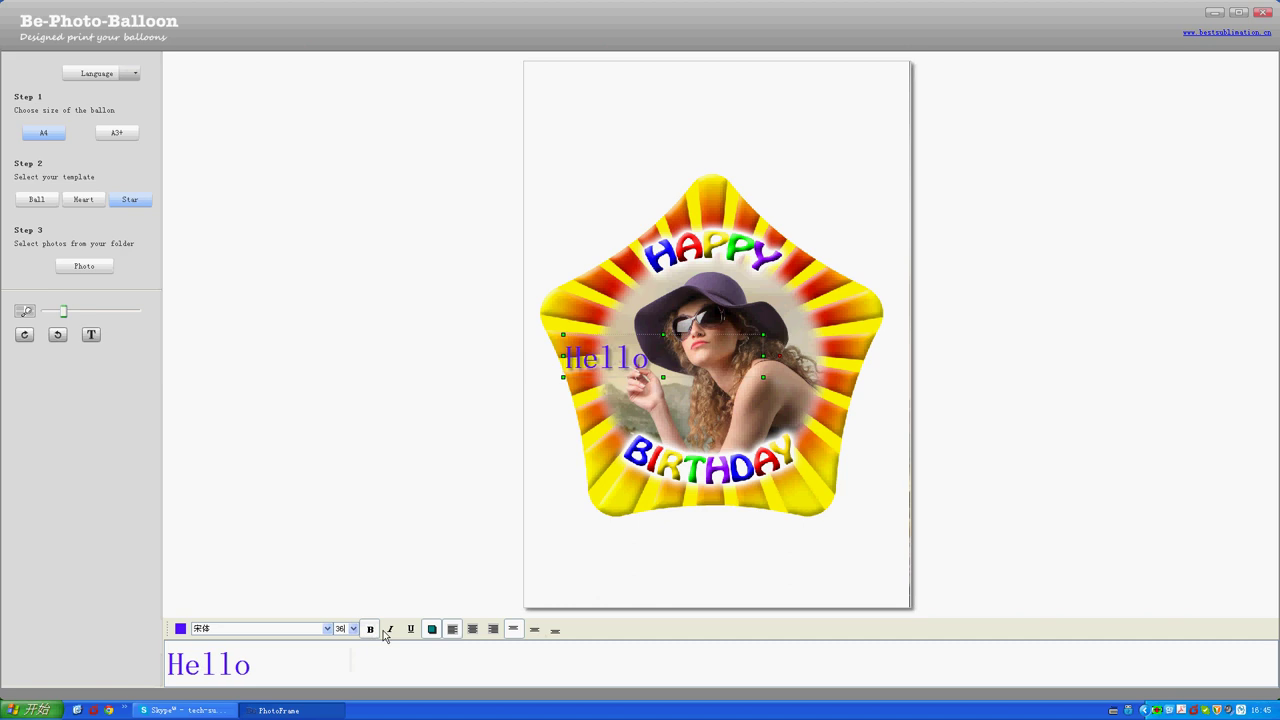
left_click(390, 630)
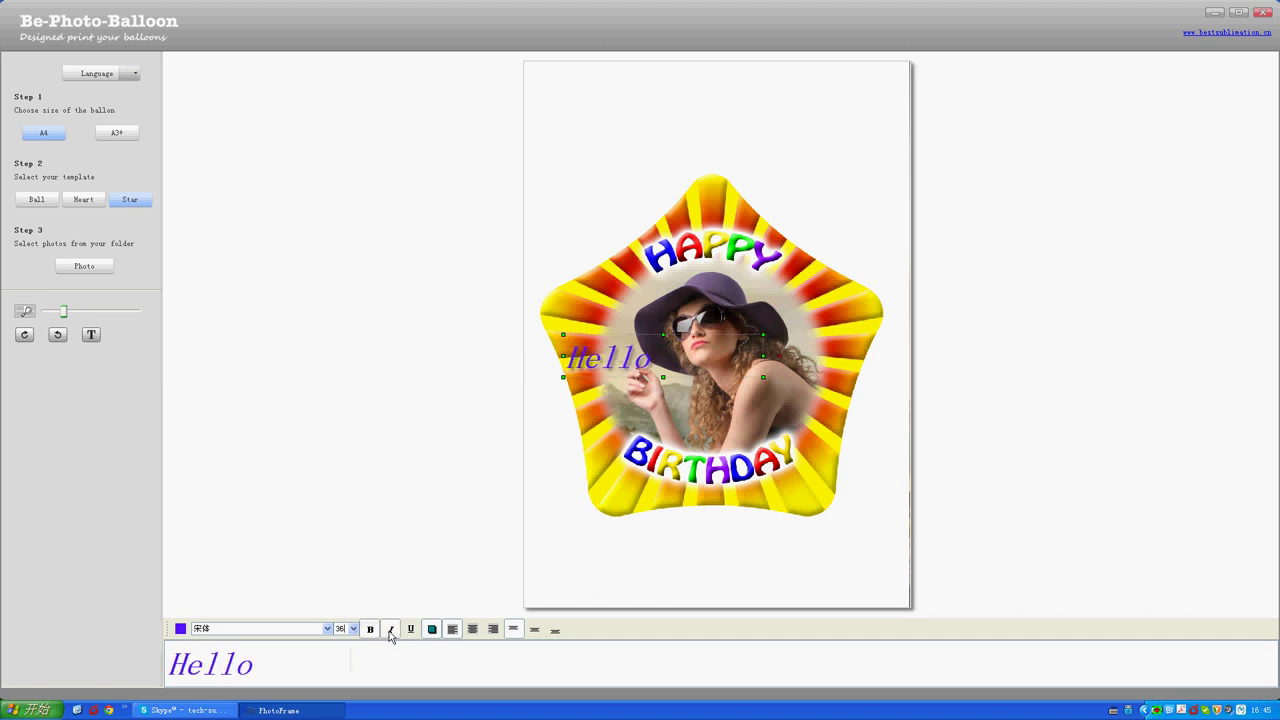
left_click(390, 630)
left_click(433, 630)
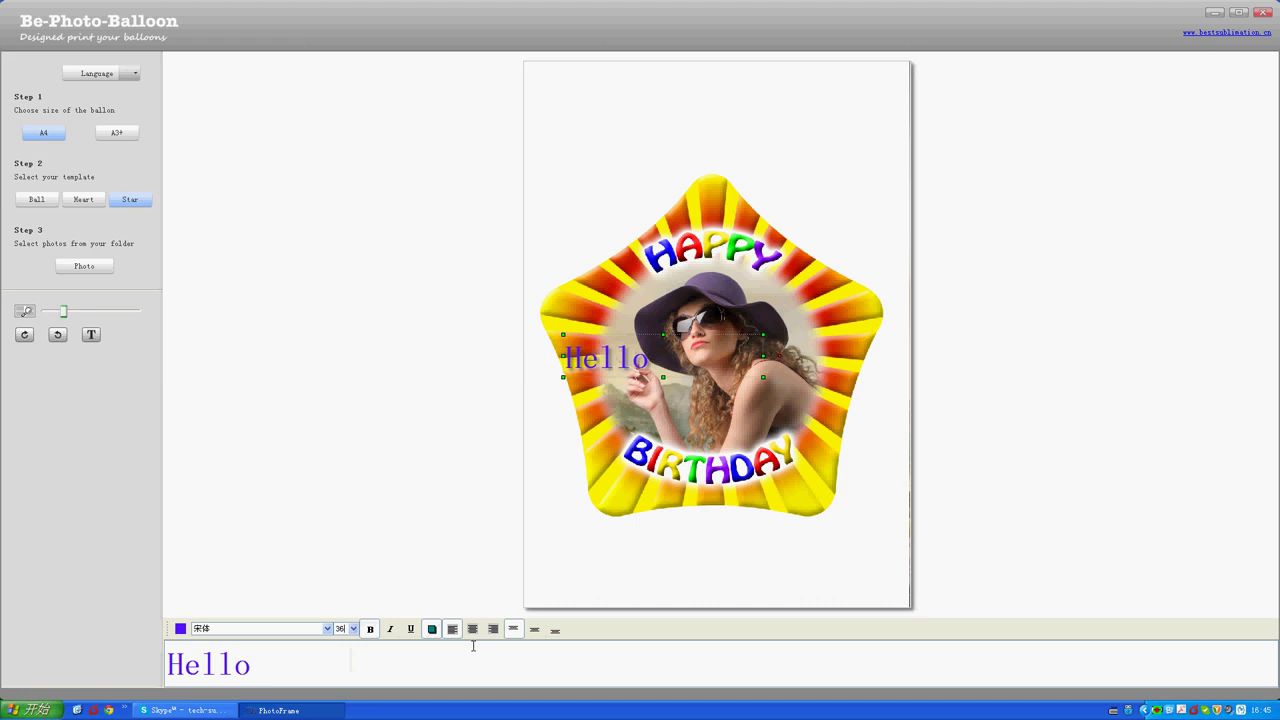
left_click(642, 507)
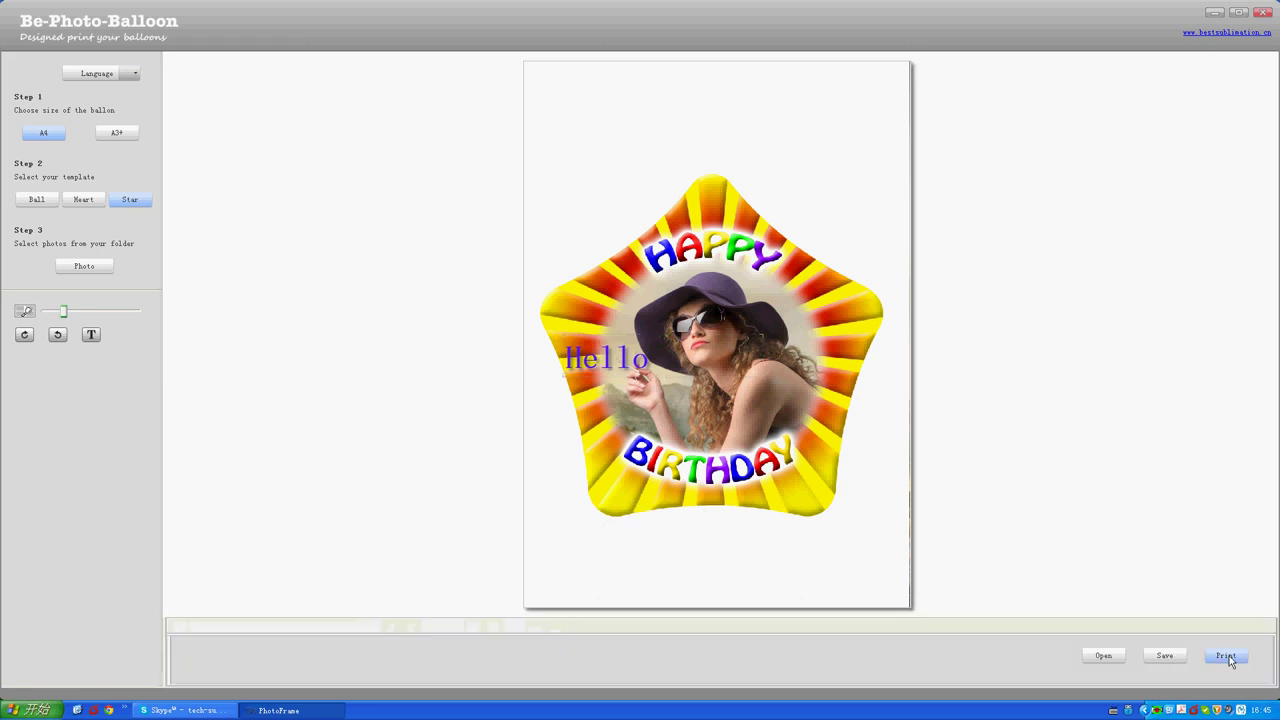
mouse_move(595, 365)
left_mouse_down()
mouse_move(596, 330)
mouse_move(601, 359)
left_mouse_up()
left_click(1083, 536)
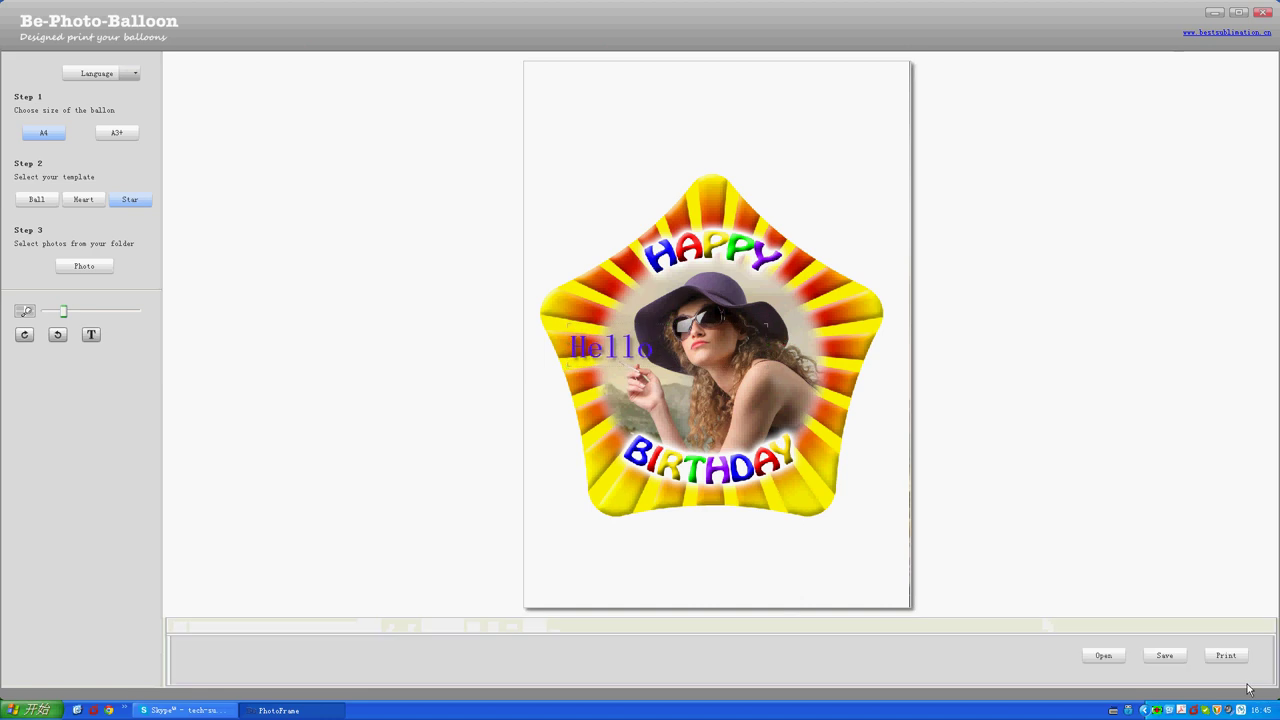
Print one copy of the balloon design on the preselected printer, reviewing its advanced and page layout preferences.
left_click(1225, 657)
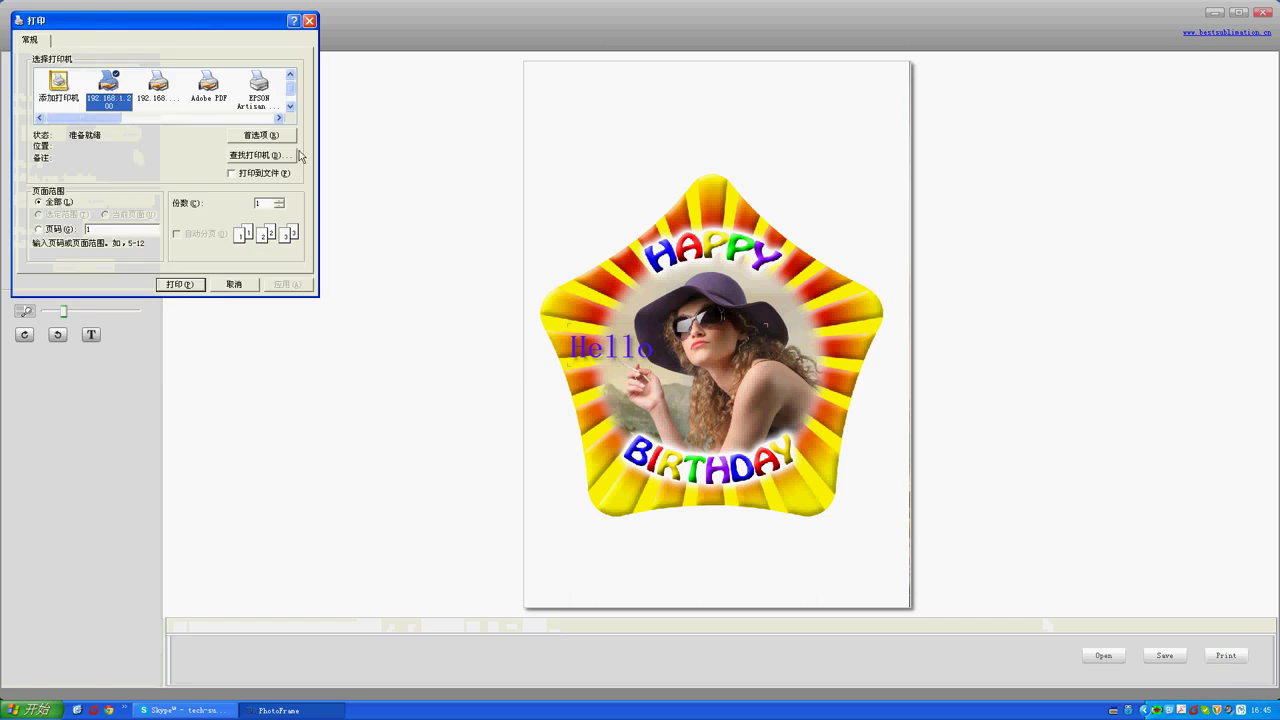
left_click(261, 135)
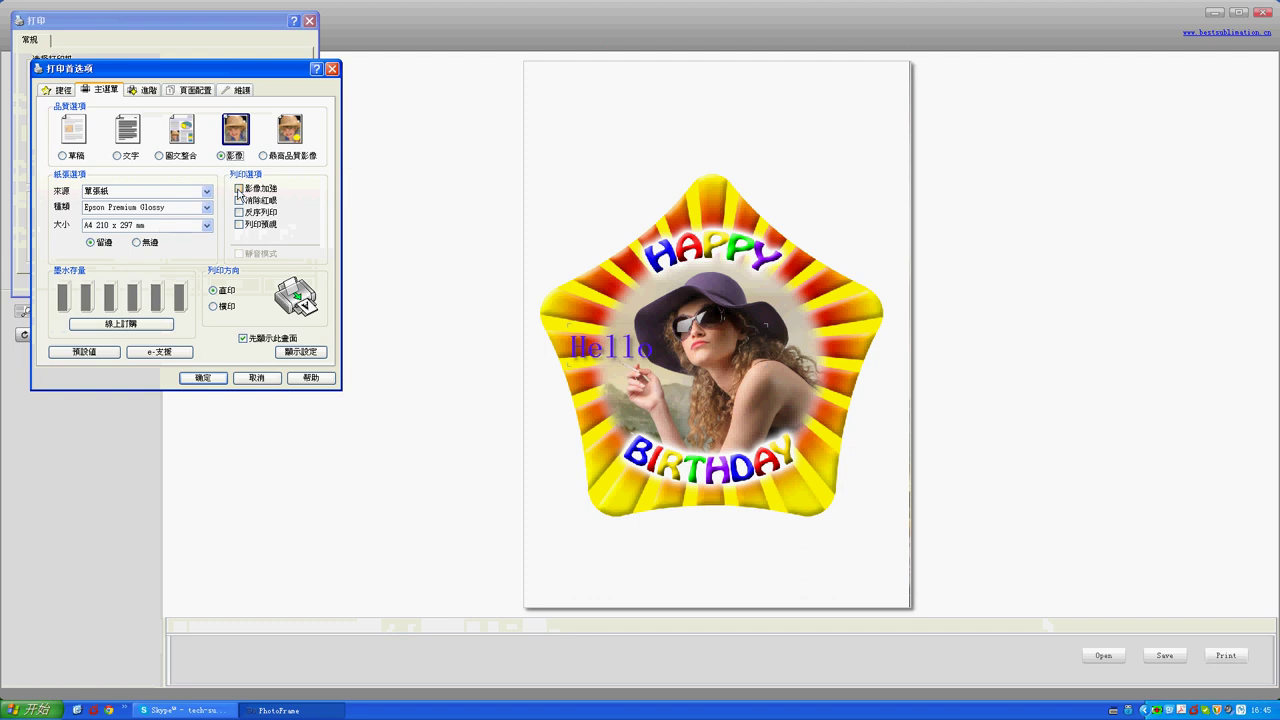
left_click(146, 90)
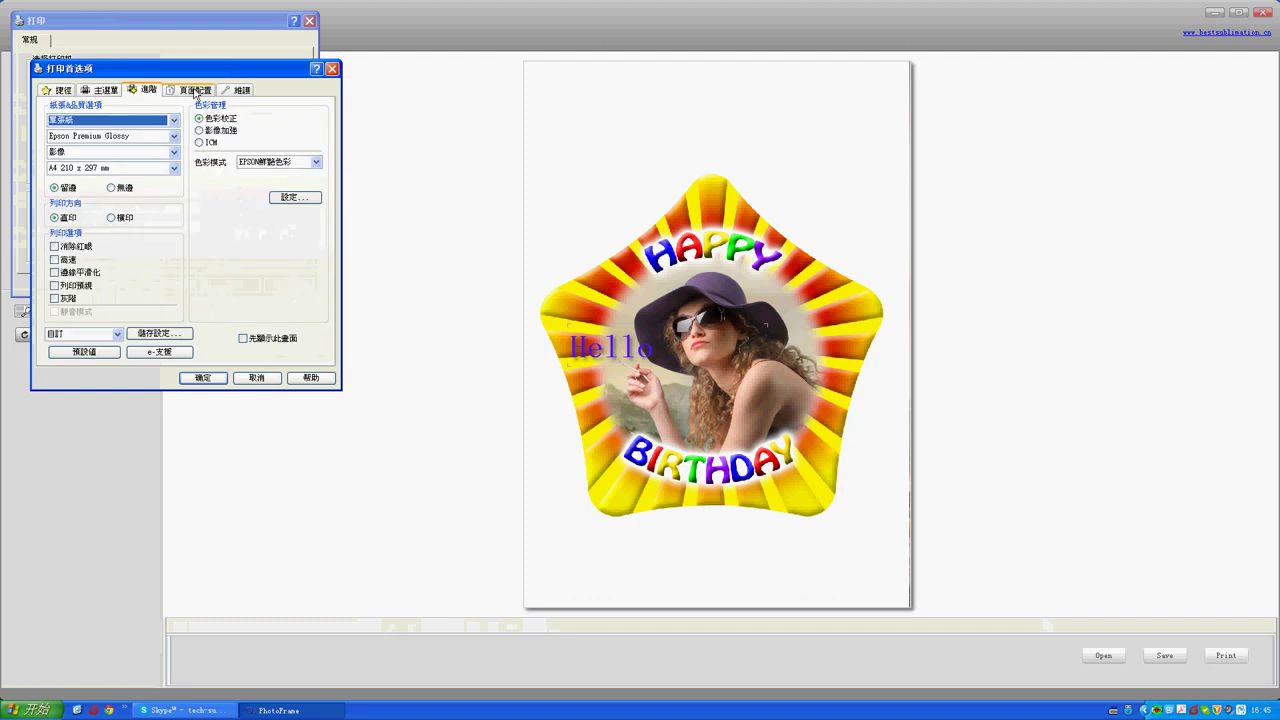
left_click(196, 90)
left_click(202, 378)
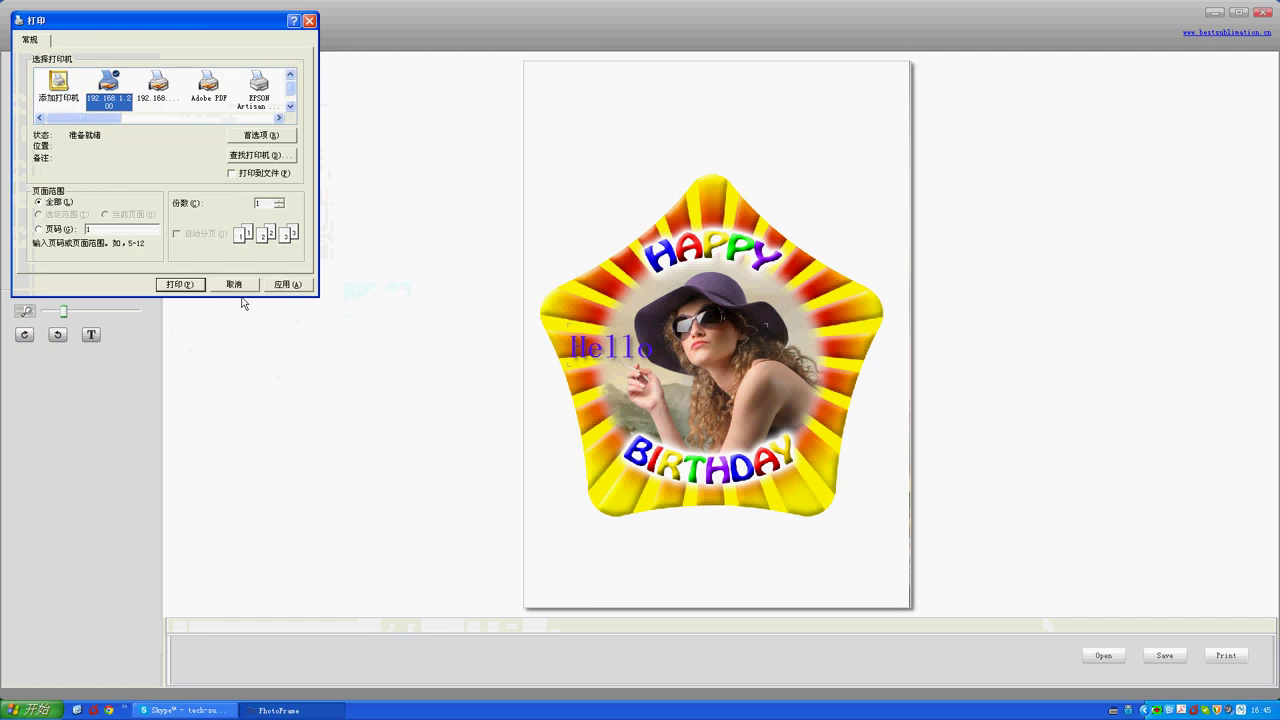
left_click(191, 288)
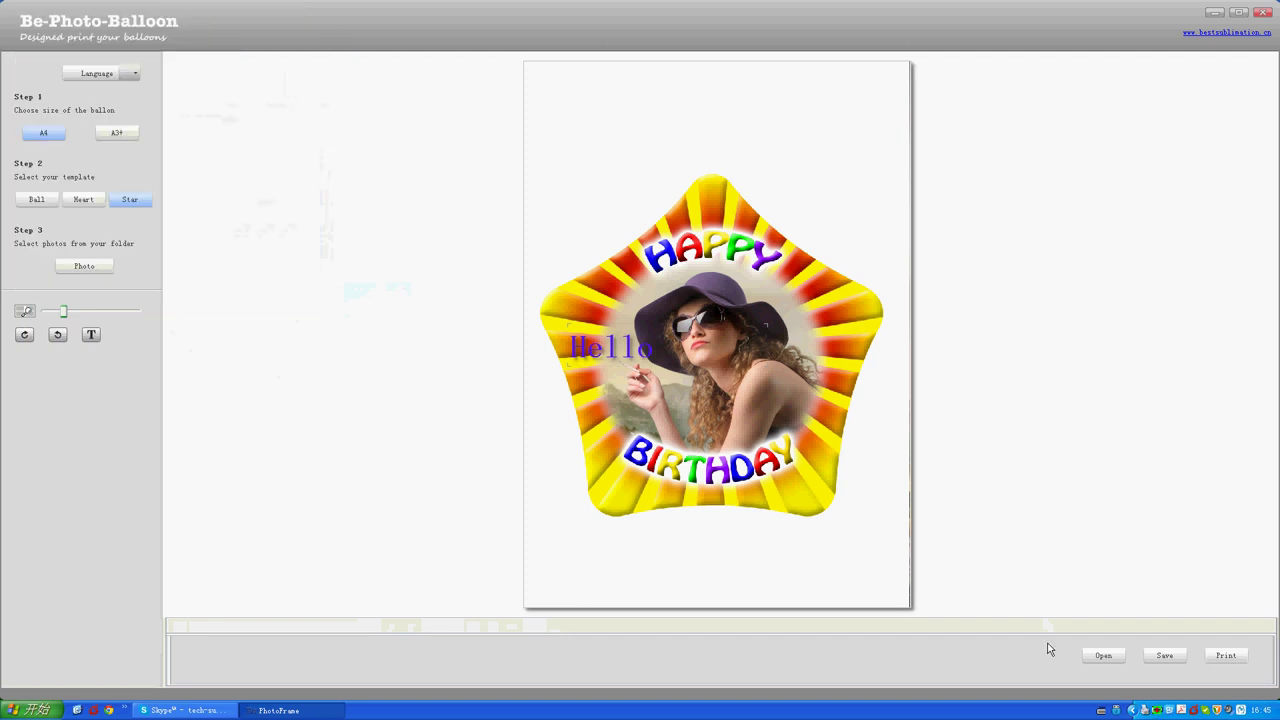
Save the balloon project as hello in the 气球 folder on the desktop.
left_click(1160, 655)
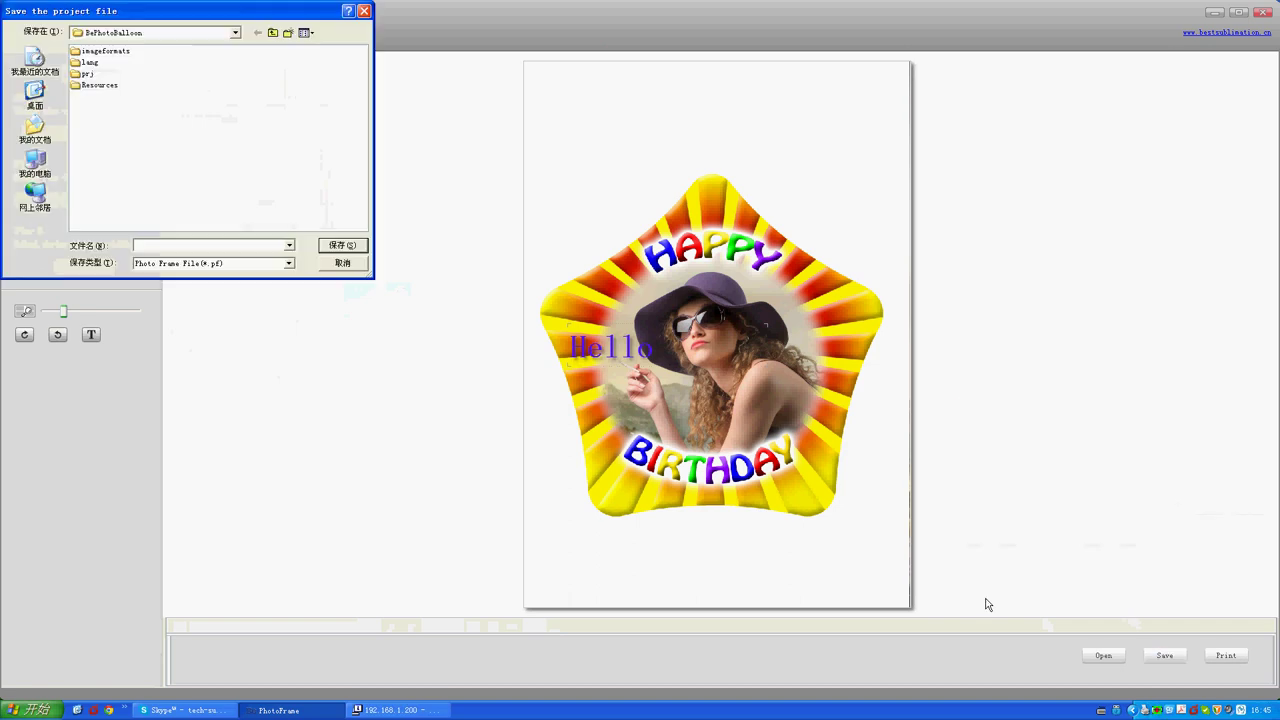
left_click(36, 95)
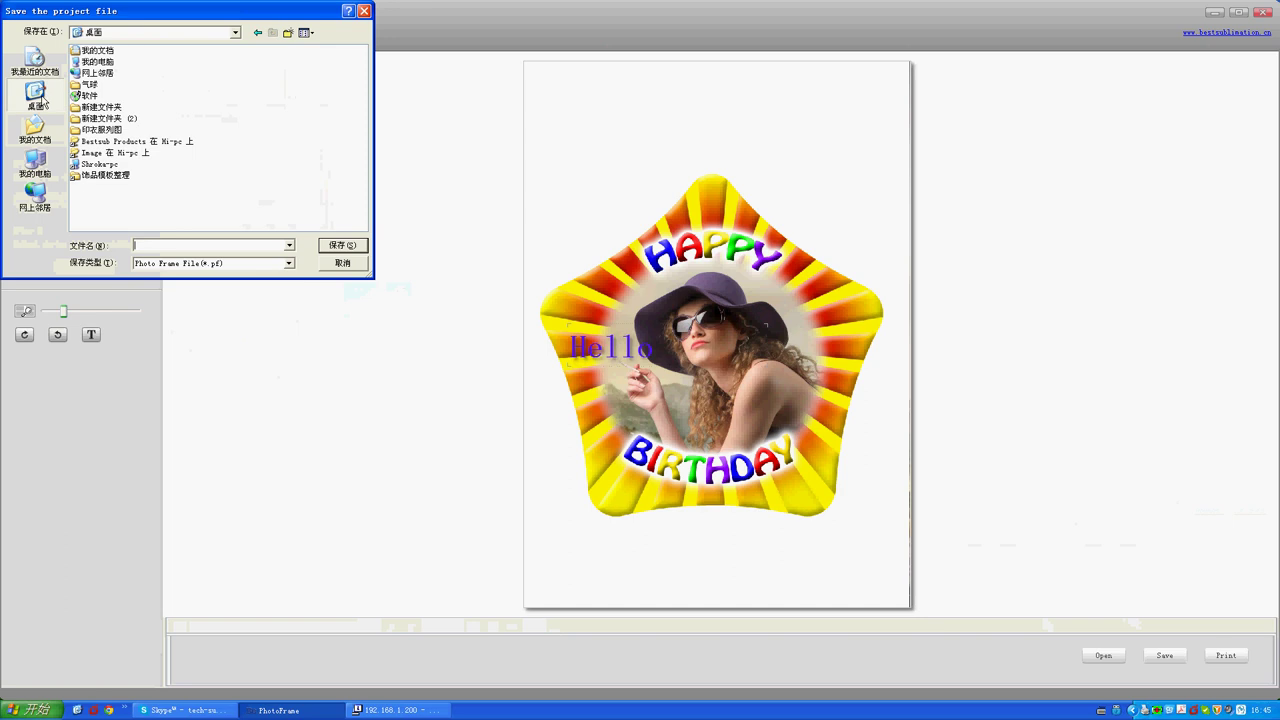
double_click(90, 85)
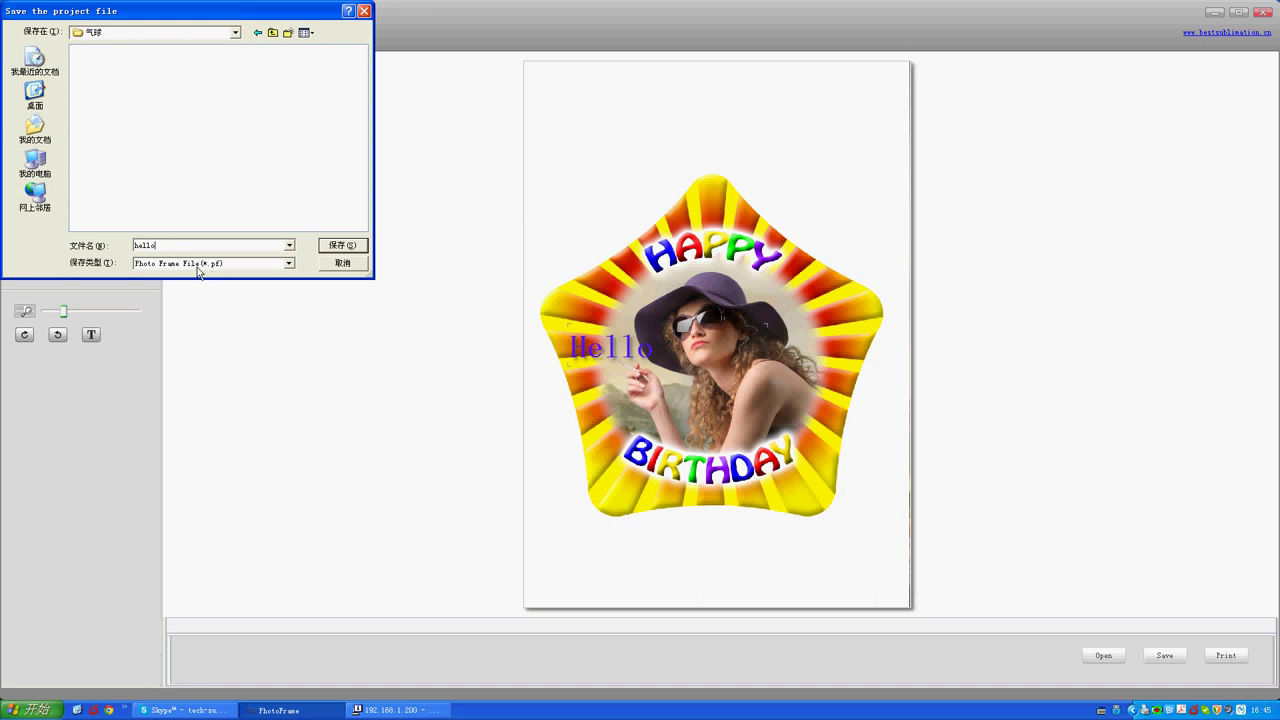
left_click(341, 246)
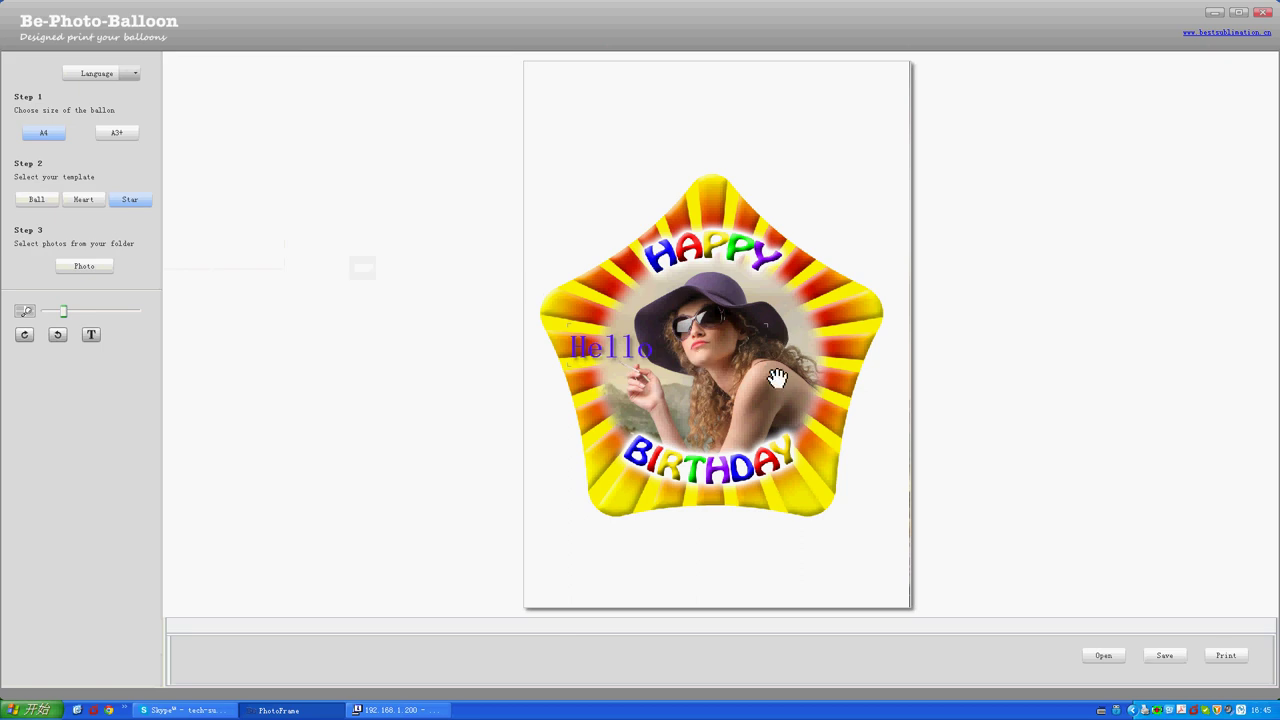
Switch the design to the Happy Halloween pumpkin ball template 18B-012.png and reposition the photo so the face shows in the mouth opening.
left_click(628, 332)
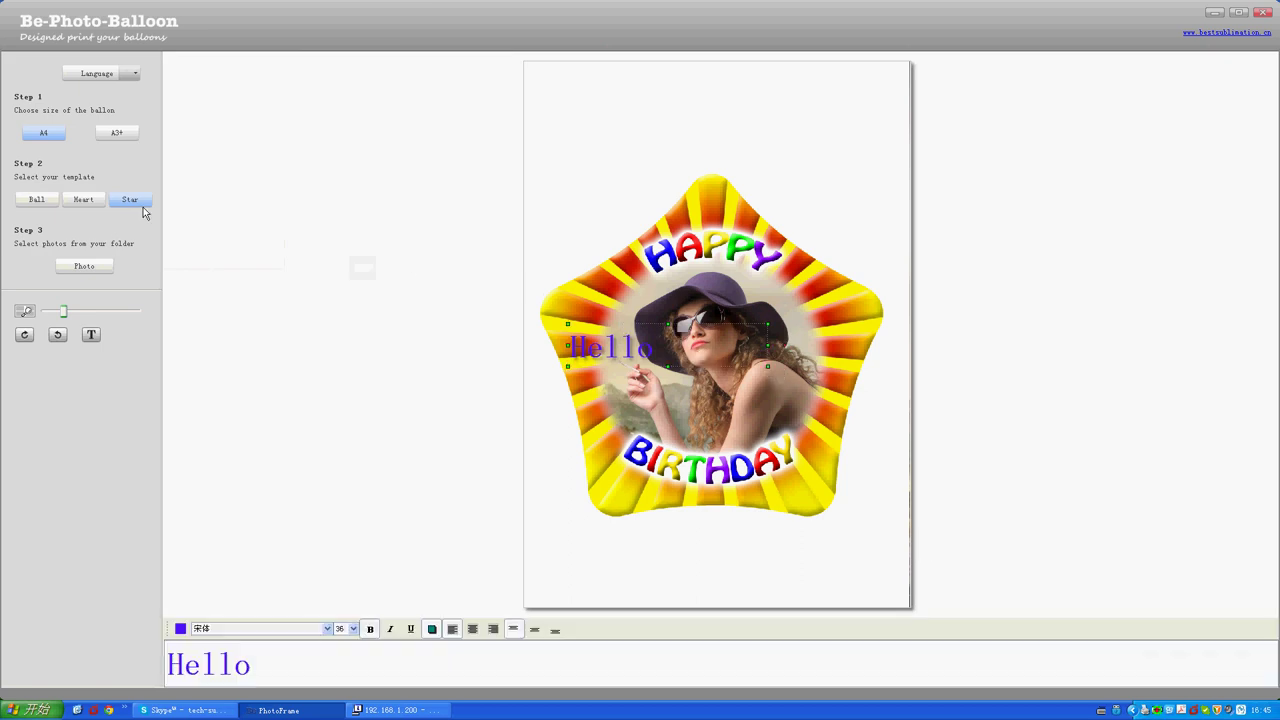
left_click(83, 199)
left_click(36, 199)
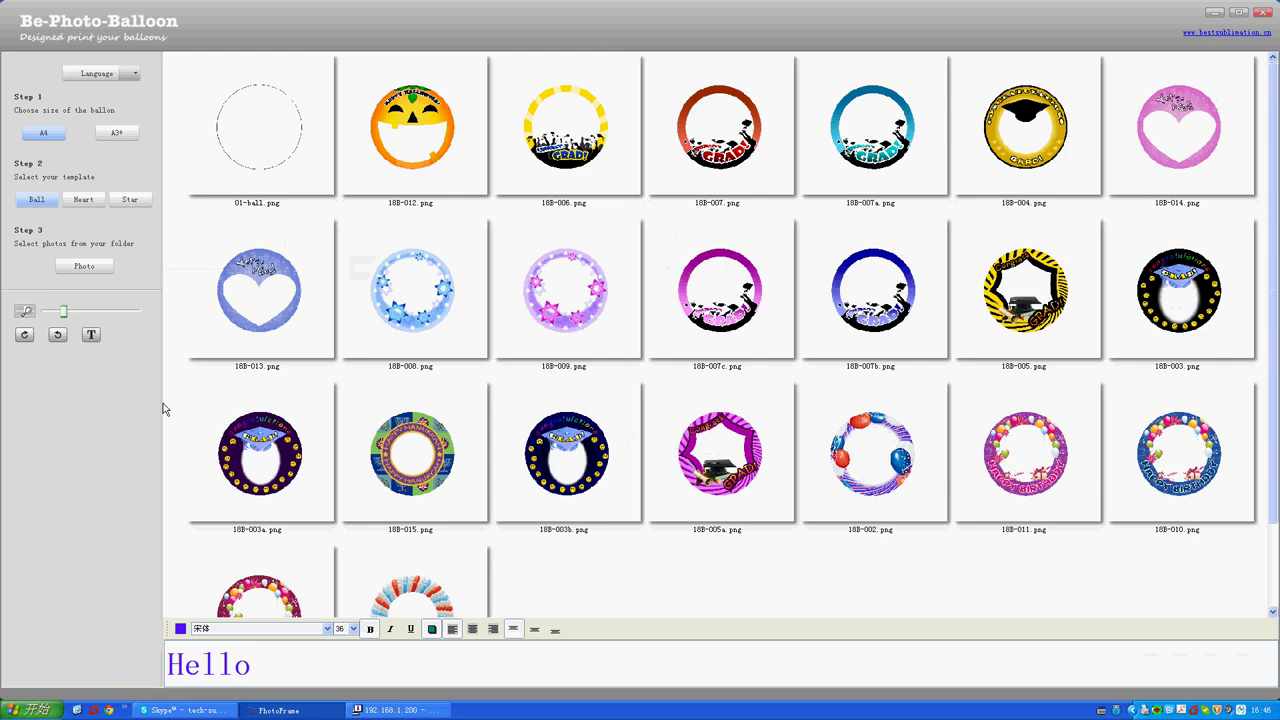
left_click(420, 165)
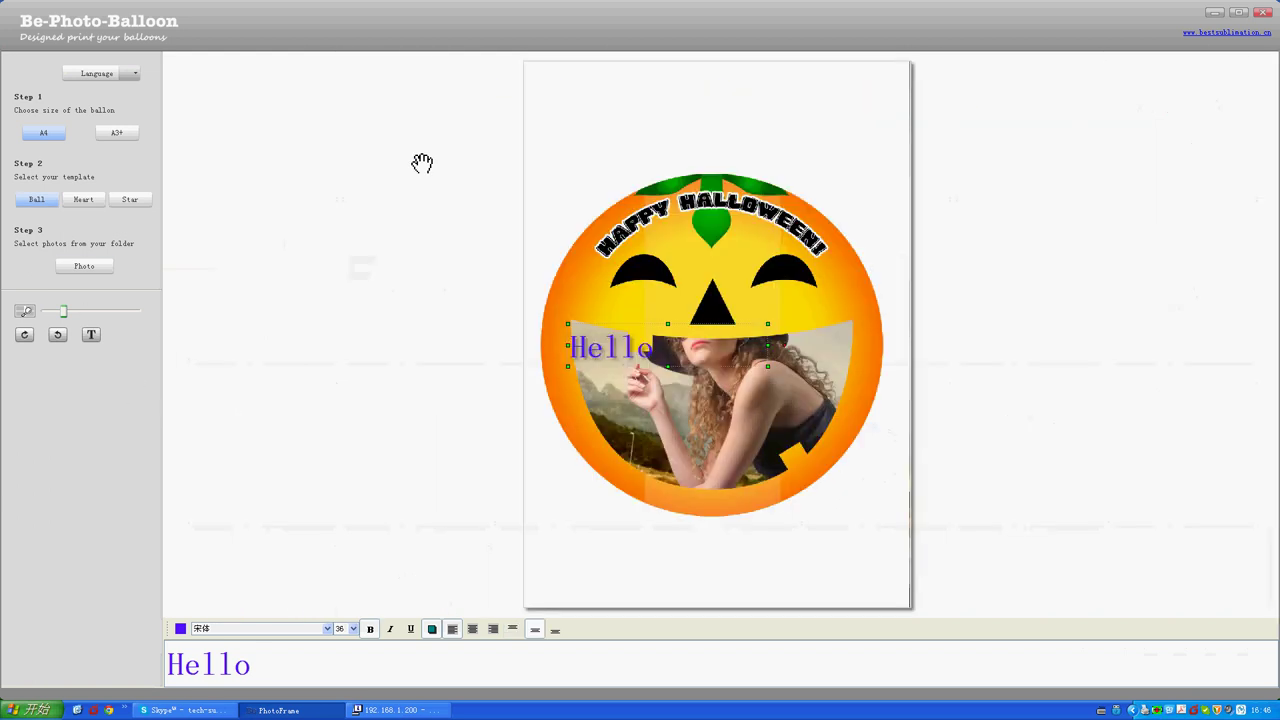
left_click_drag(716, 426, 803, 443)
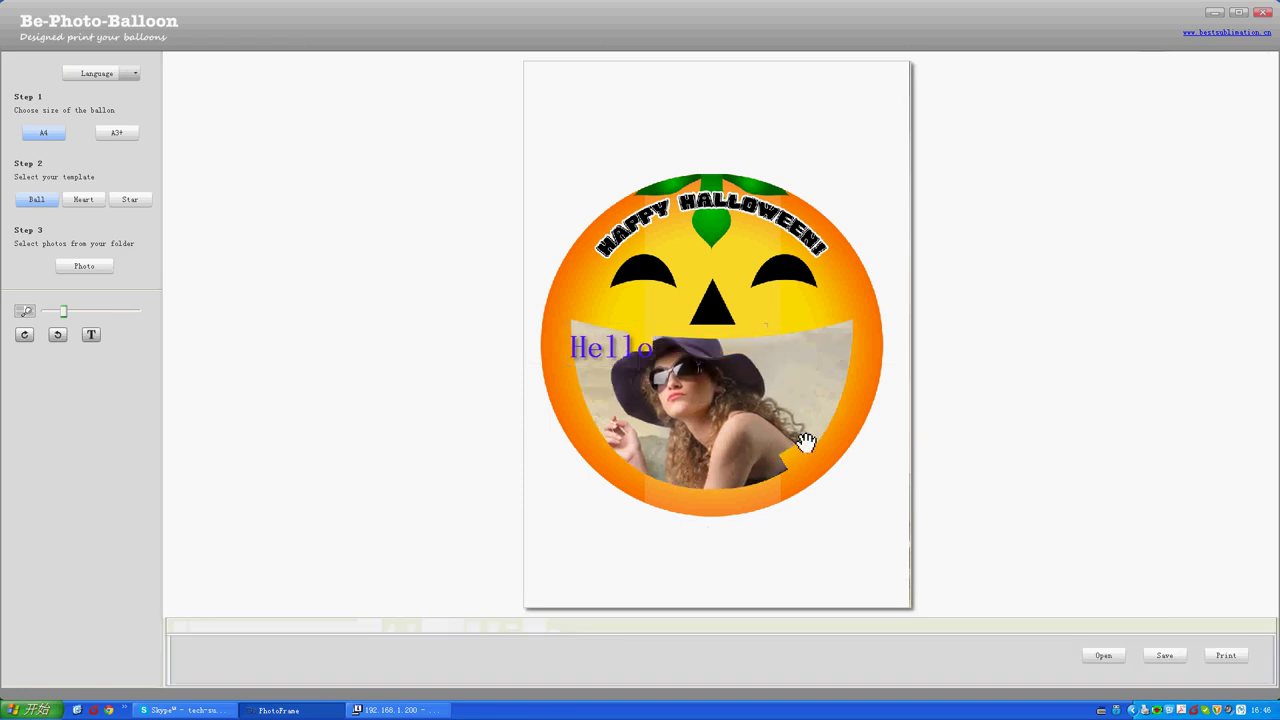
Open the saved project hello.pf from the 气球 folder on the desktop.
left_click(1108, 657)
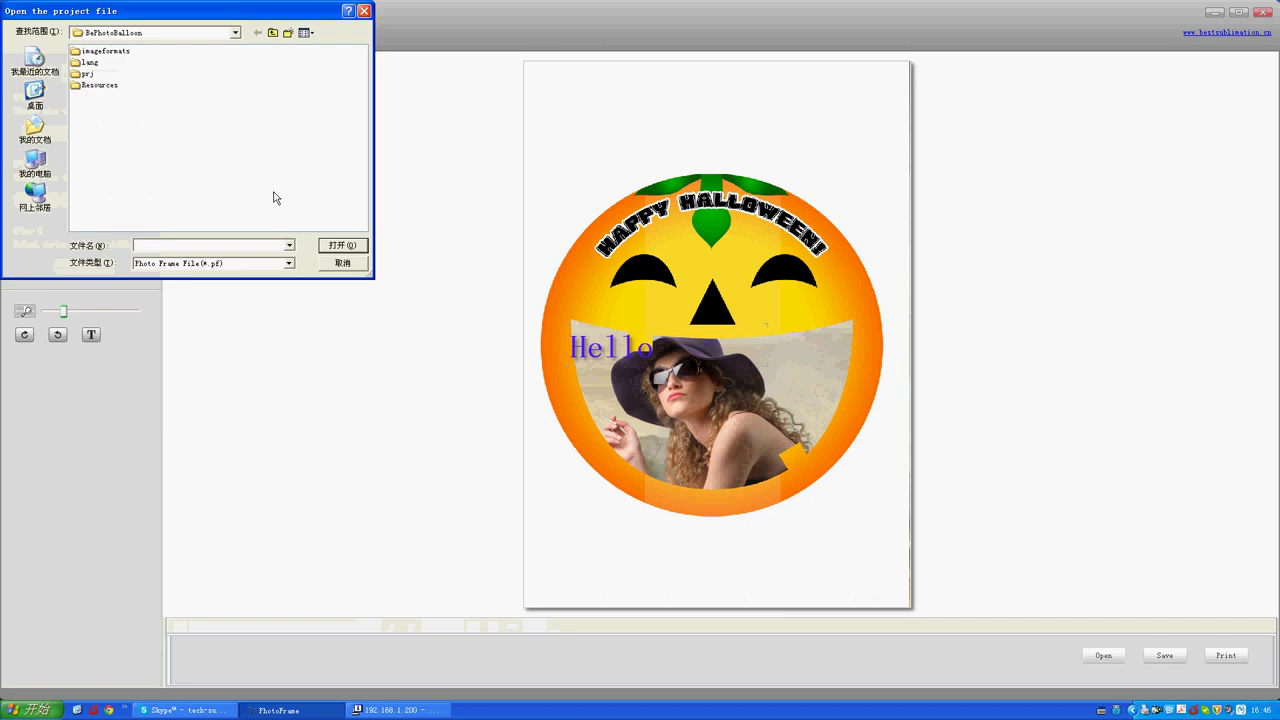
left_click(36, 95)
double_click(89, 85)
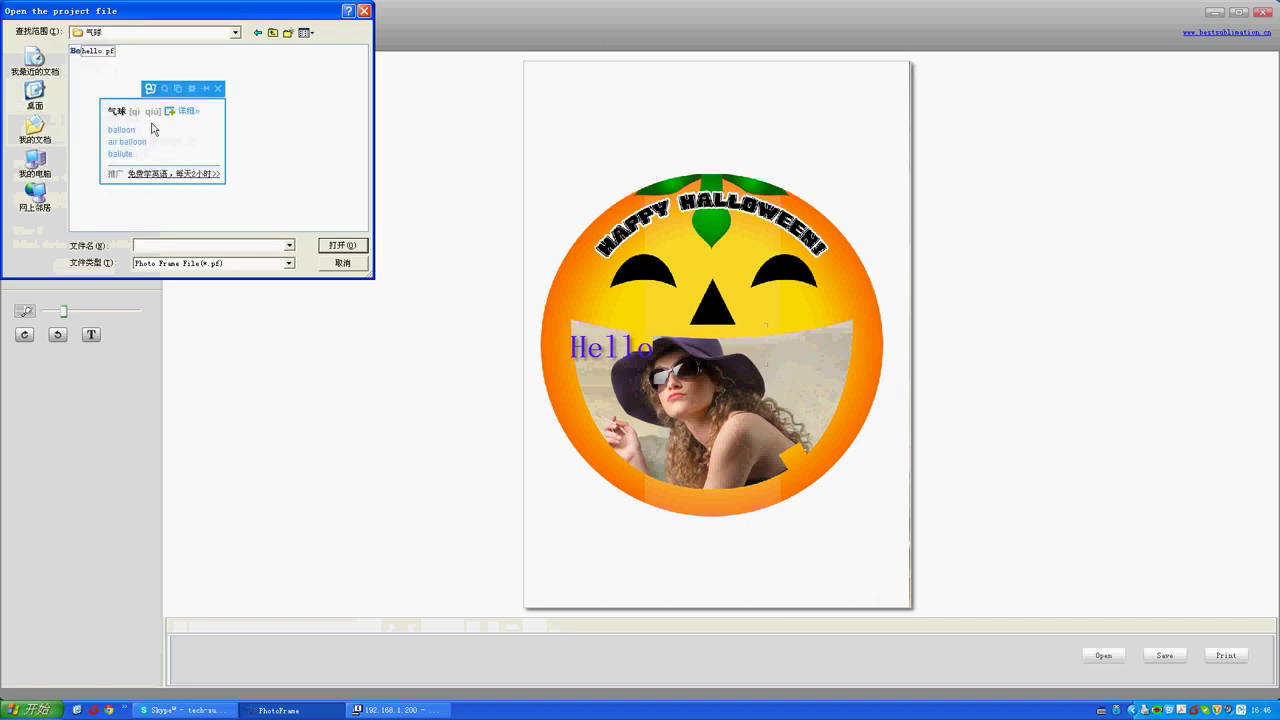
left_click(92, 56)
left_click(343, 246)
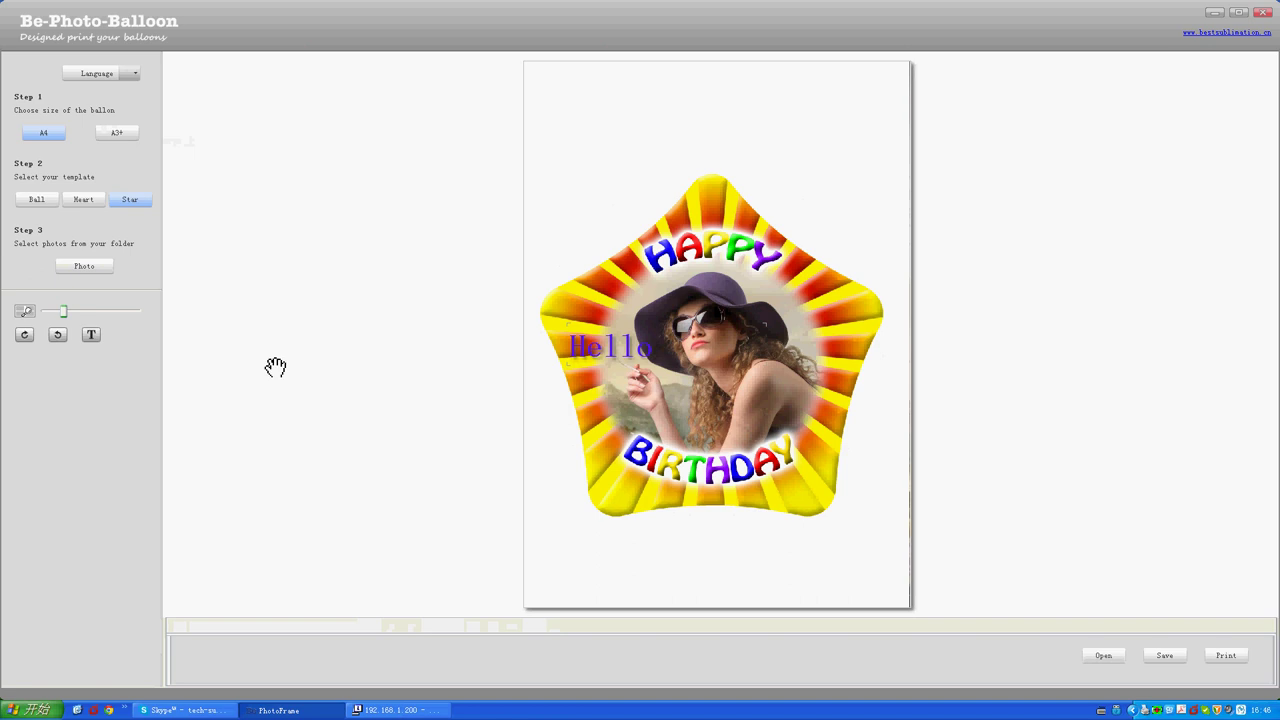
Browse the heart and star balloon templates available in the A3+ size.
left_click(126, 137)
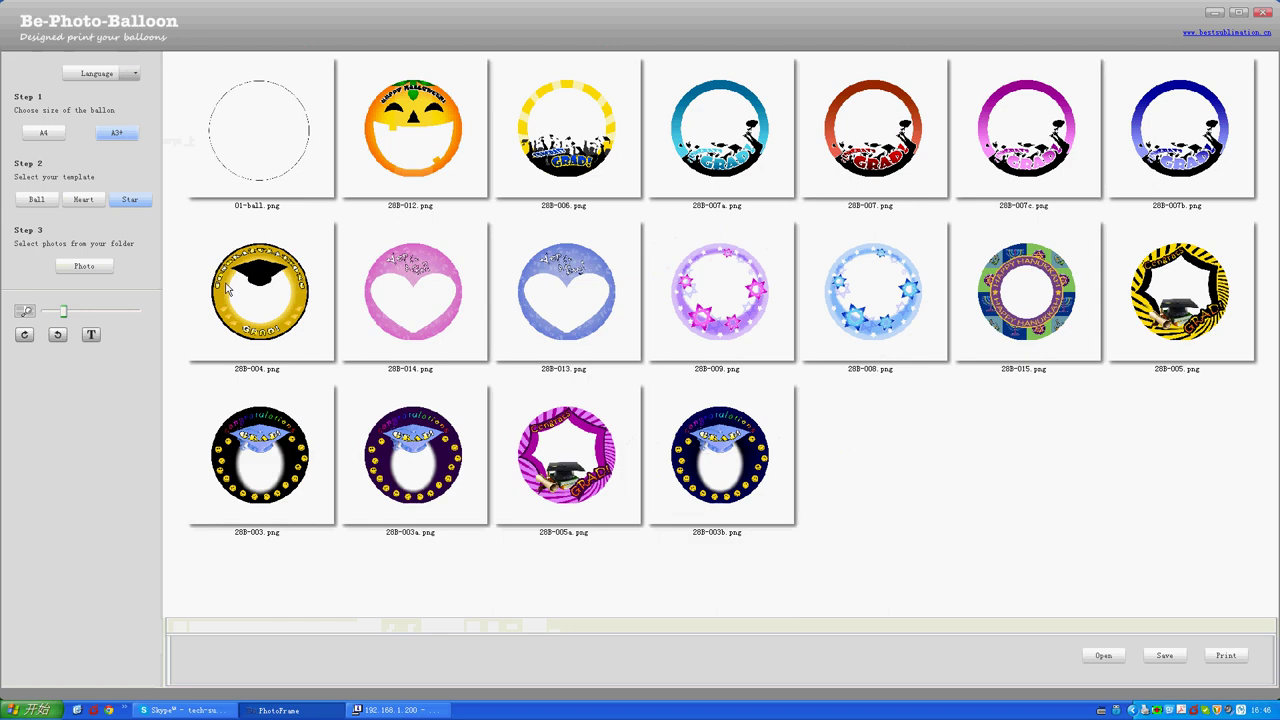
left_click(79, 201)
left_click(132, 202)
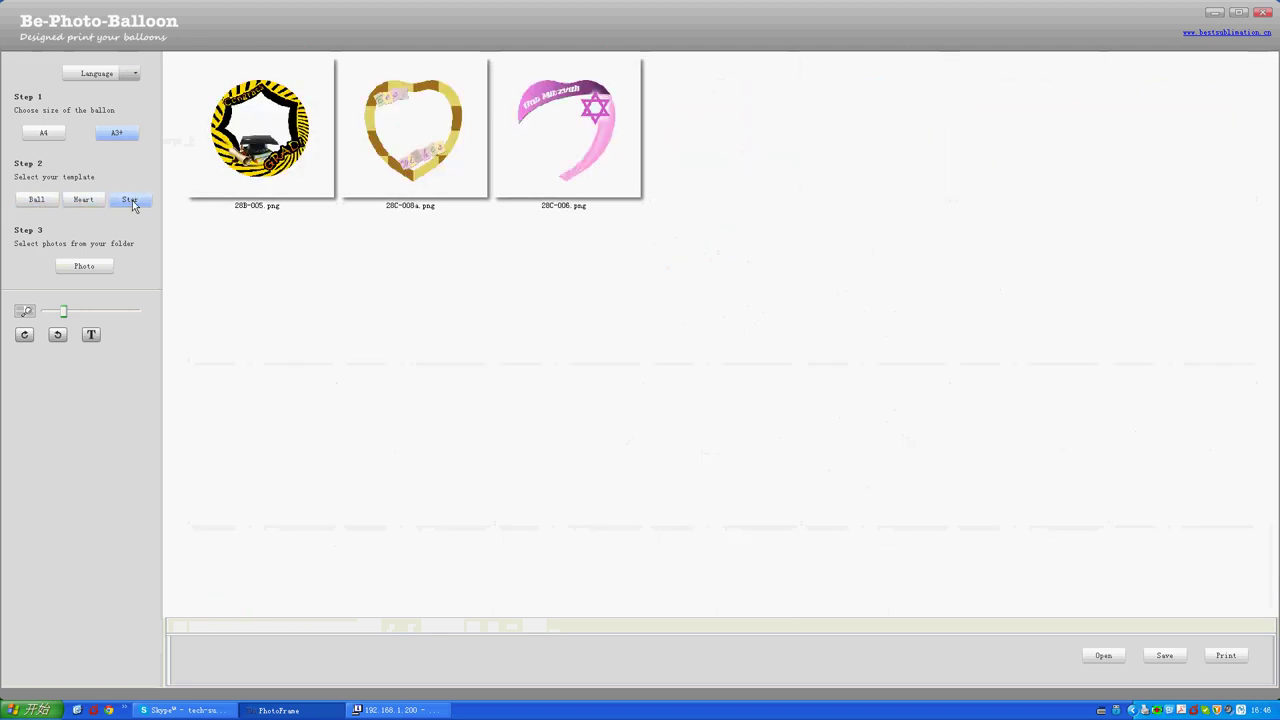
Close the balloon program, then open the three A4 balloon PSD templates from the desktop's 气球 folder in a maximized Photoshop window.
left_click(1263, 12)
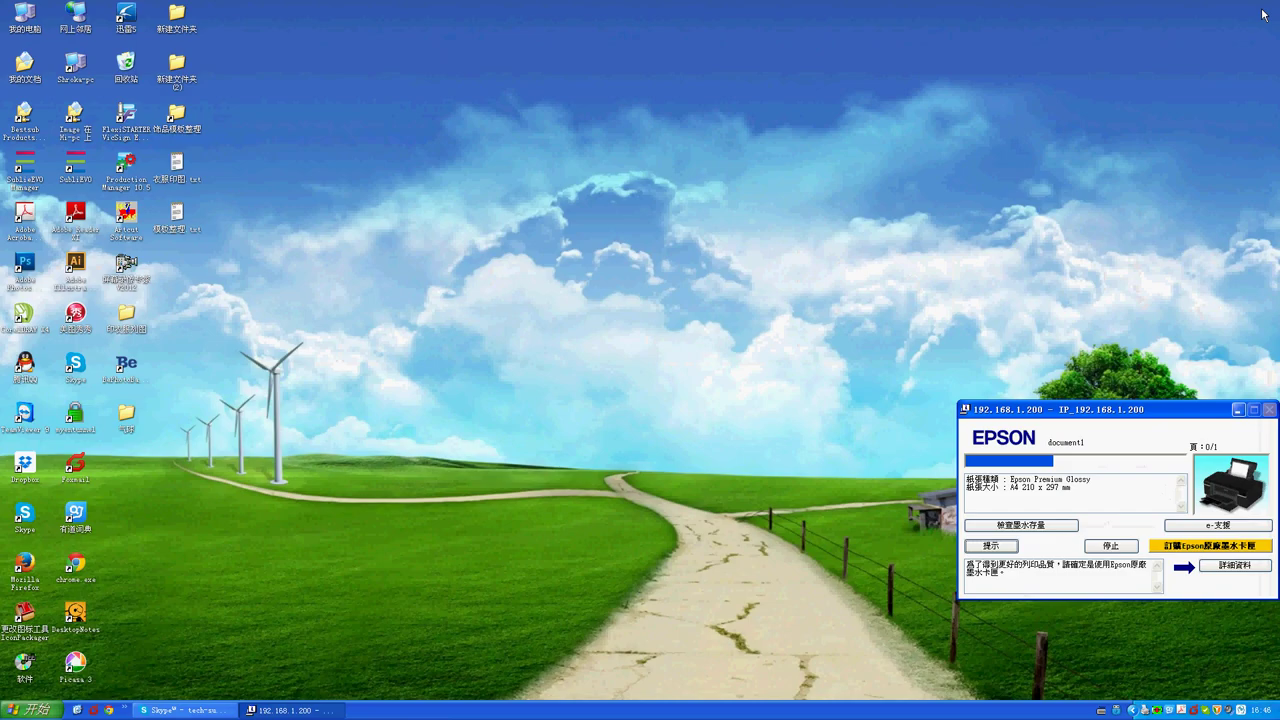
double_click(131, 413)
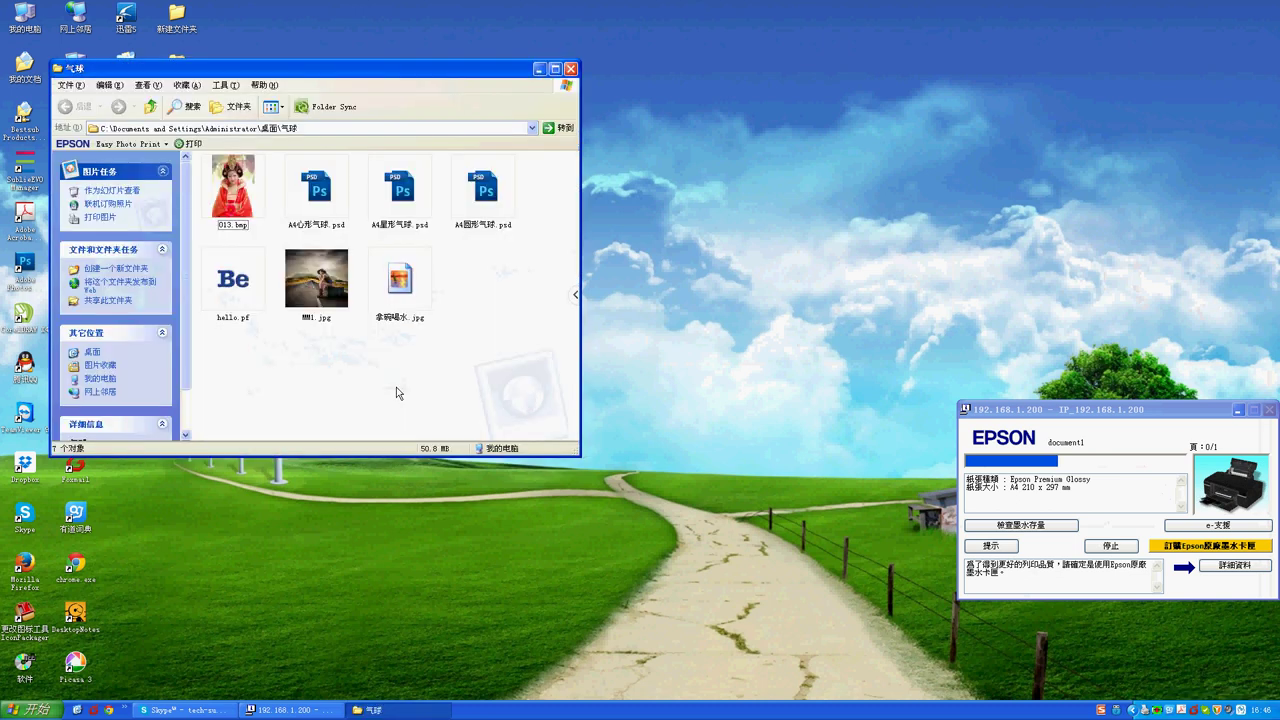
left_click(316, 188)
left_click(400, 188)
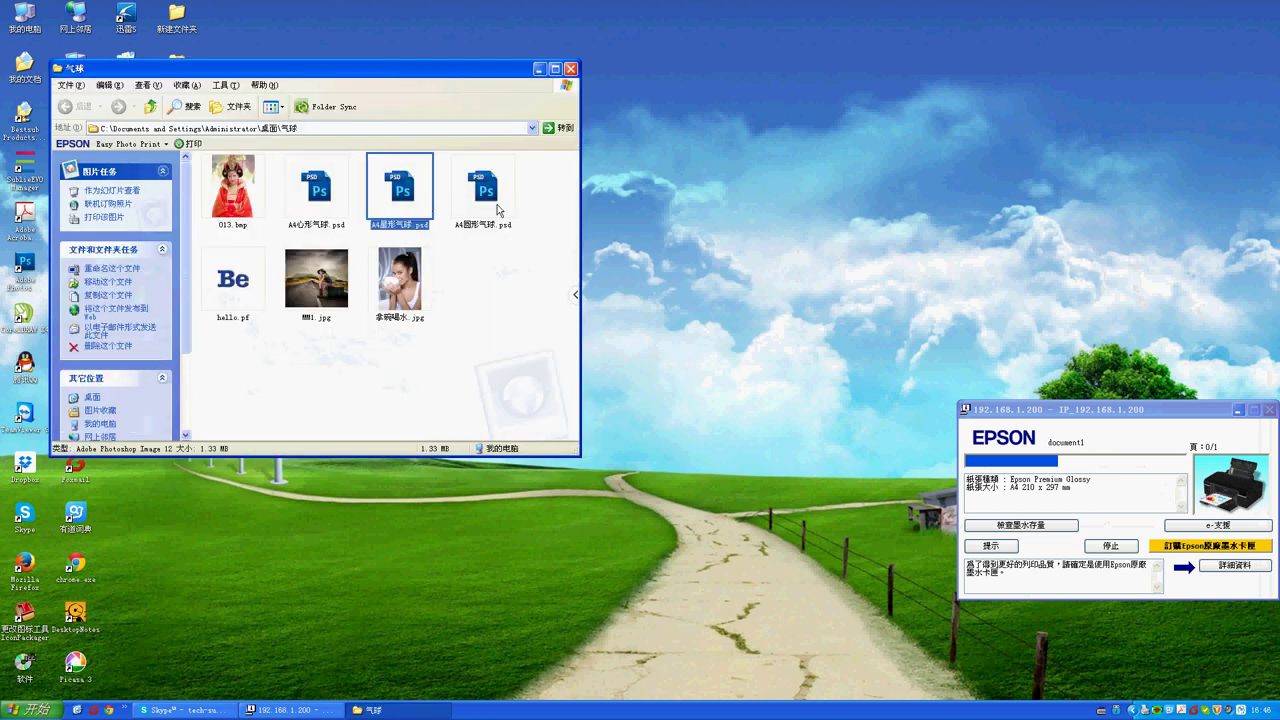
left_click(497, 210)
left_click_drag(545, 243, 290, 162)
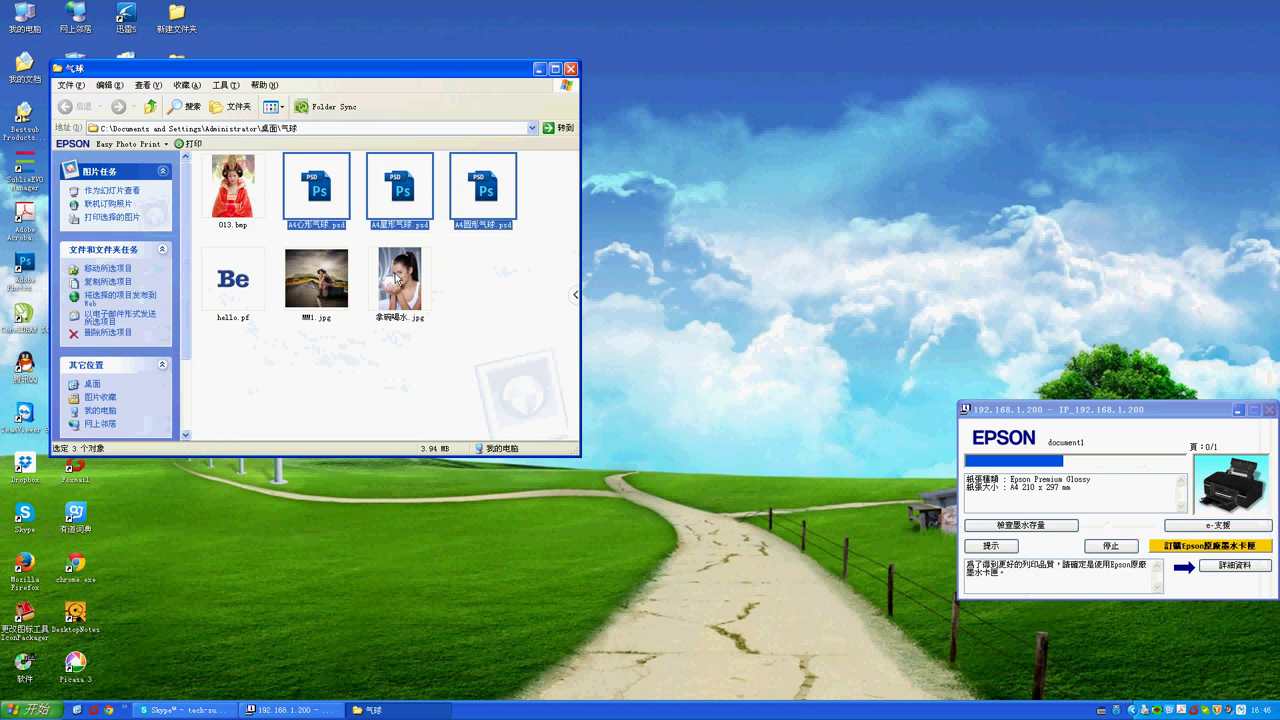
left_click_drag(426, 71, 848, 112)
double_click(20, 270)
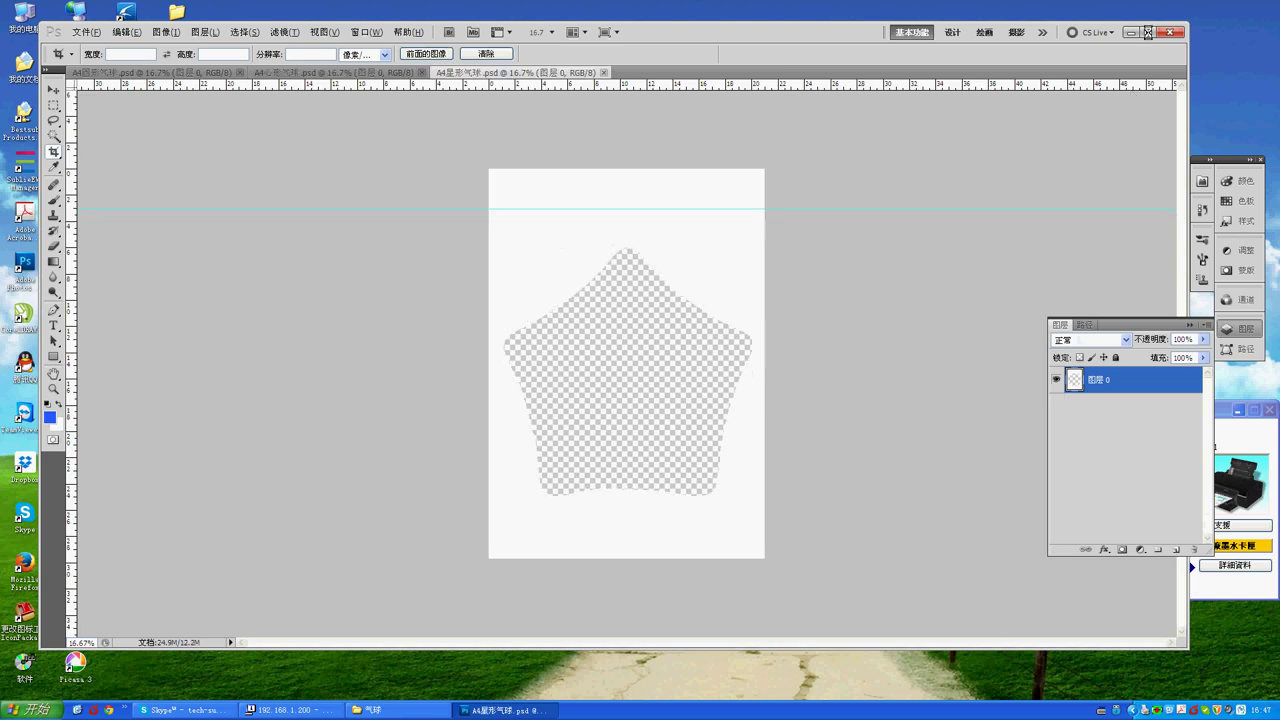
left_click(1148, 32)
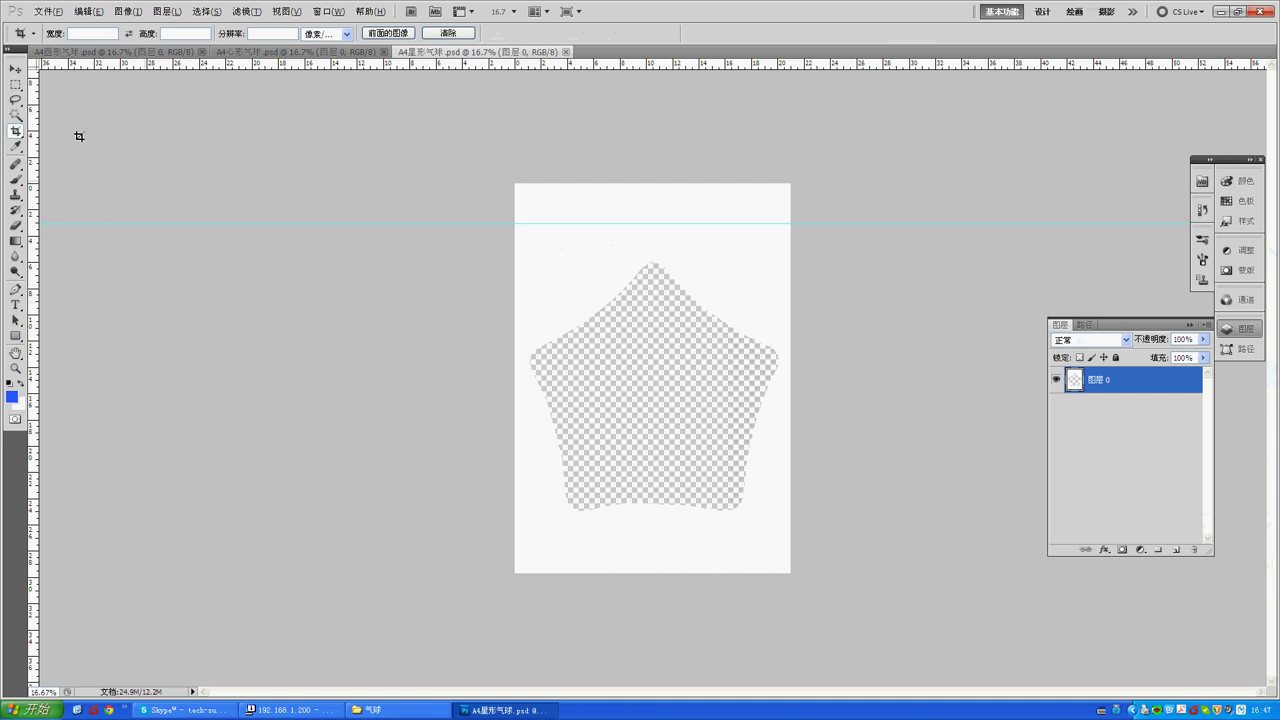
Open the photo MM1.jpg from the desktop's 气球 folder.
left_click(53, 13)
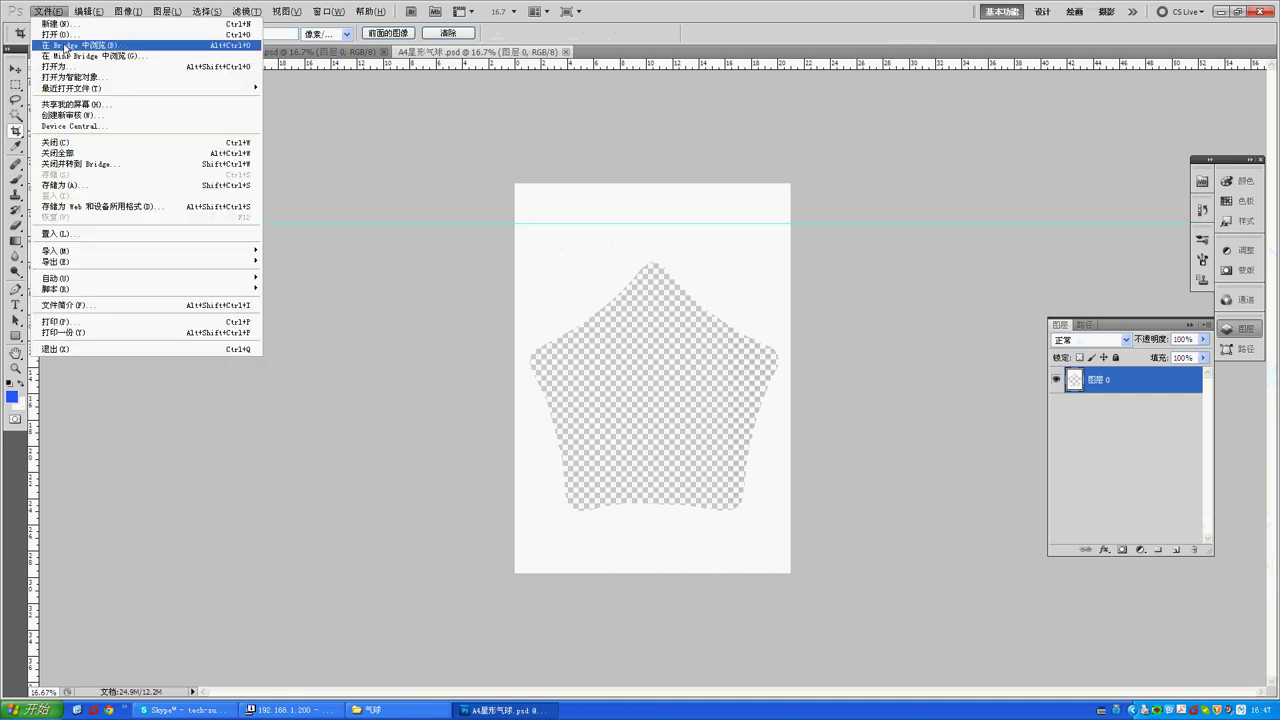
left_click(630, 27)
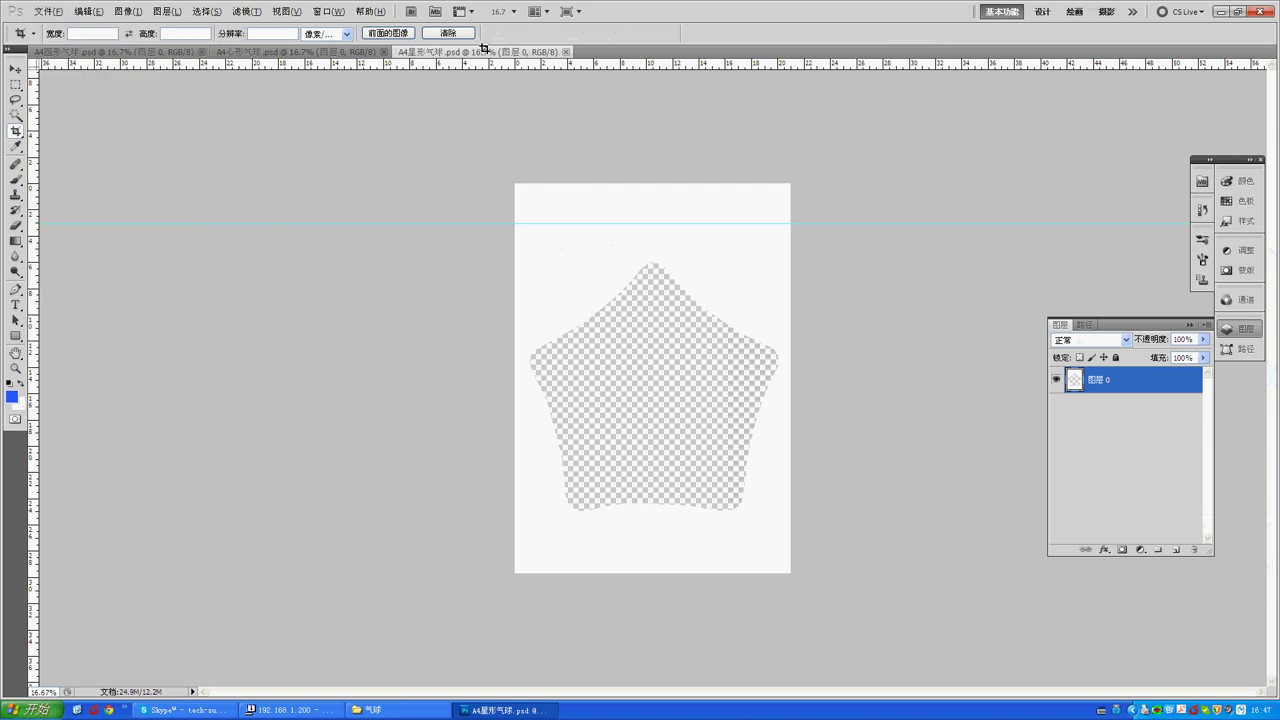
left_click(47, 11)
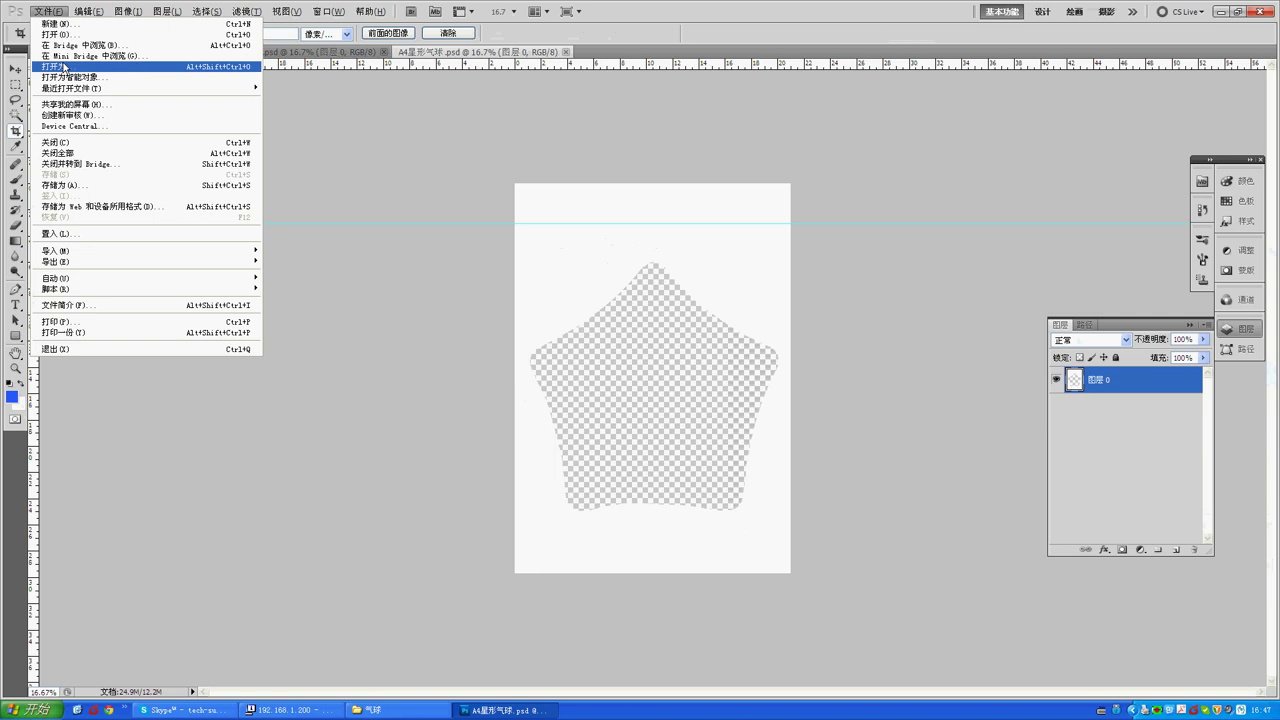
left_click(71, 36)
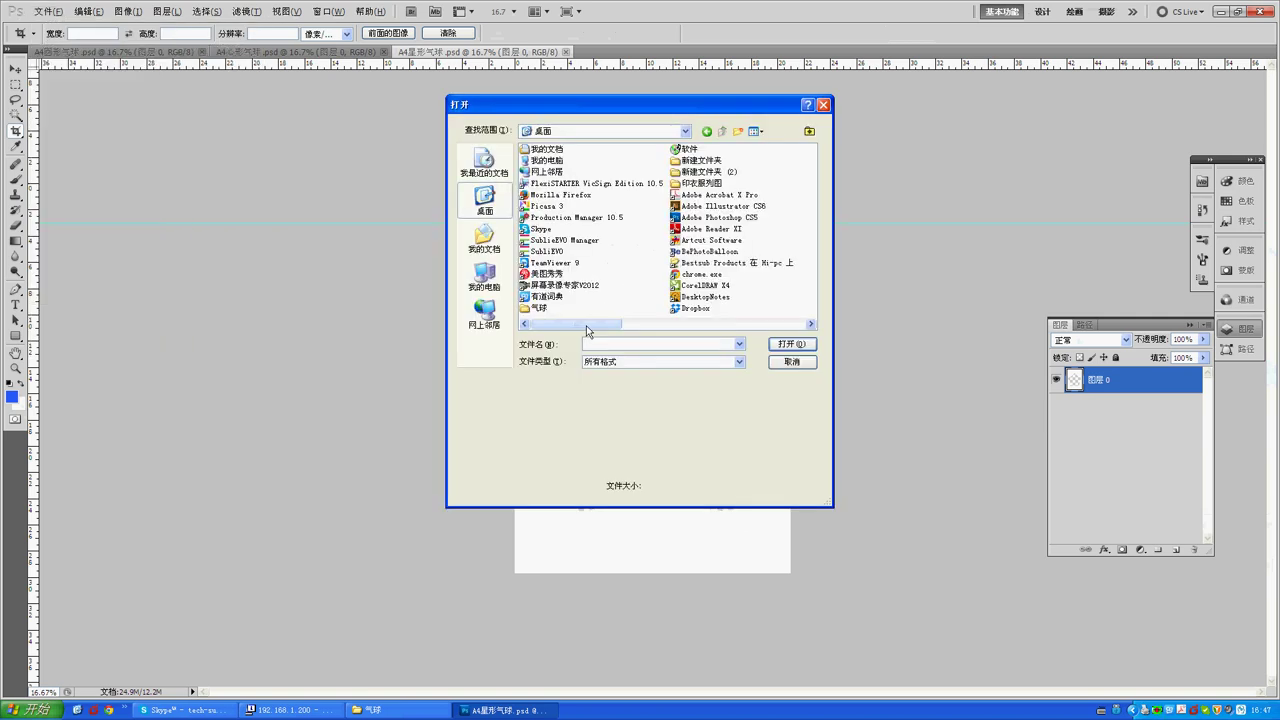
mouse_move(586, 325)
left_mouse_down()
mouse_move(740, 337)
mouse_move(586, 330)
left_mouse_up()
double_click(539, 308)
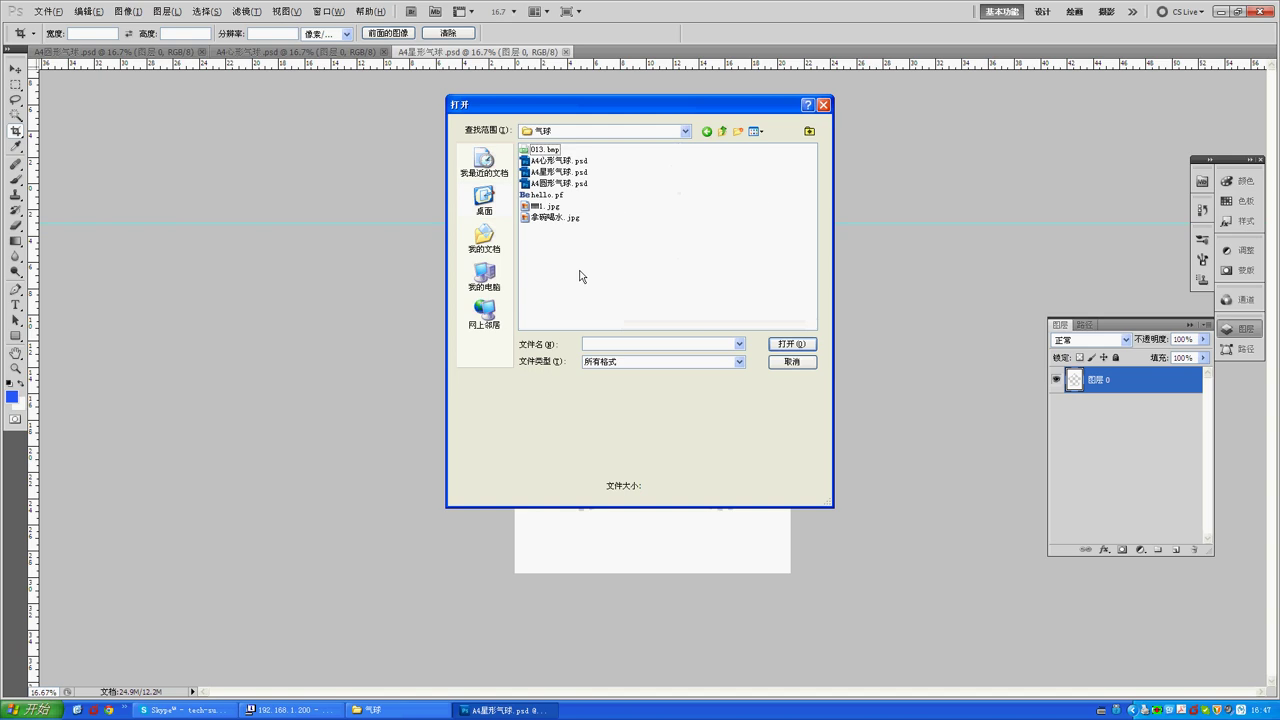
left_click(537, 208)
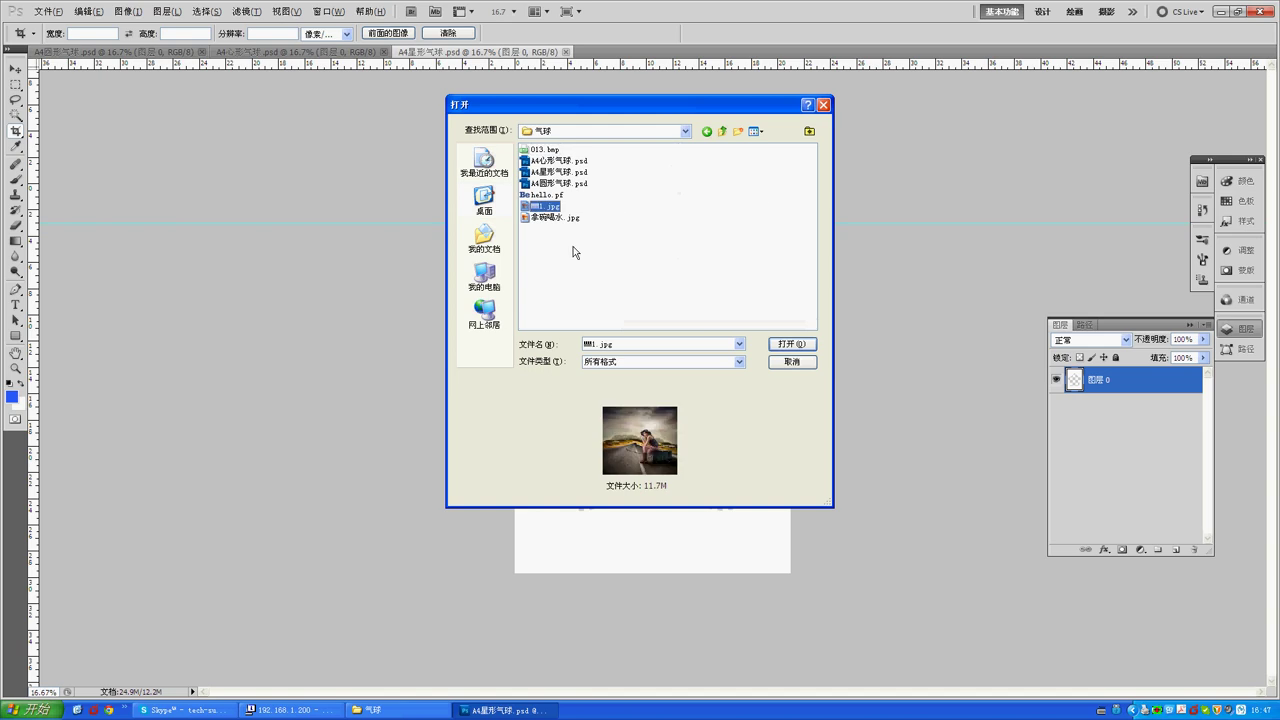
left_click(772, 344)
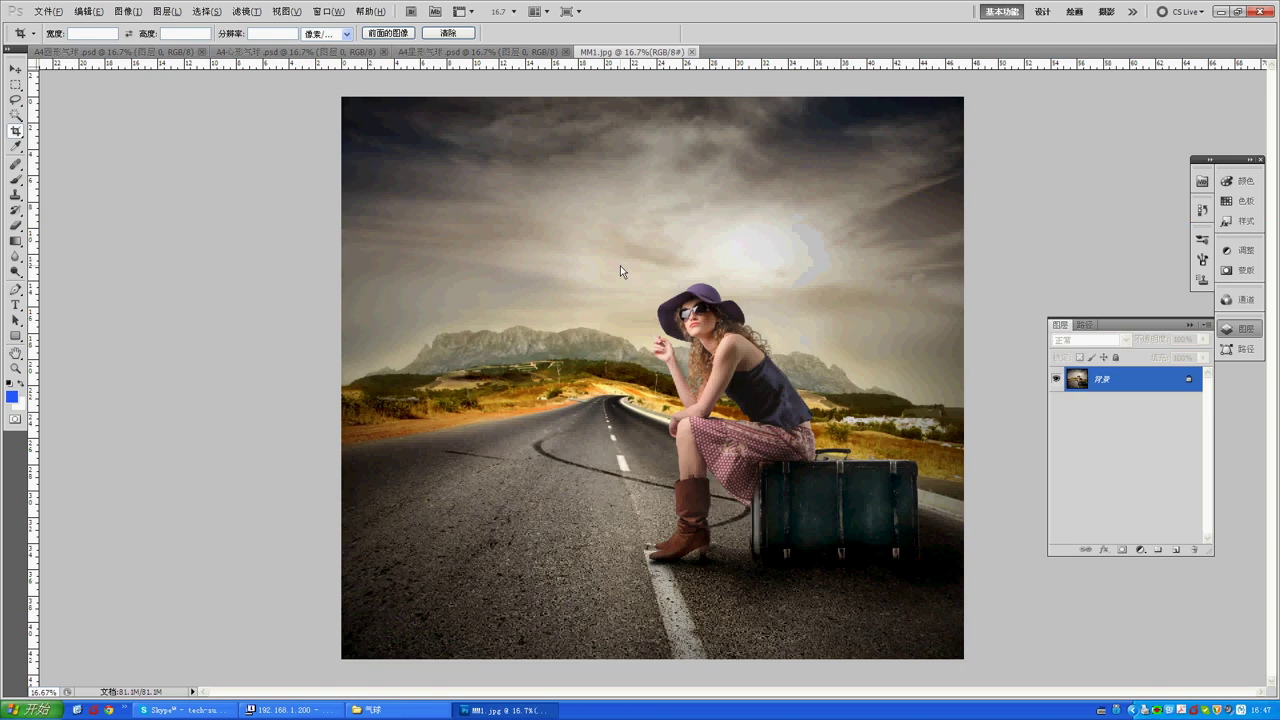
Copy the photo into the A4 star template, place it beneath the template layer and position the woman within the star opening.
left_click(16, 70)
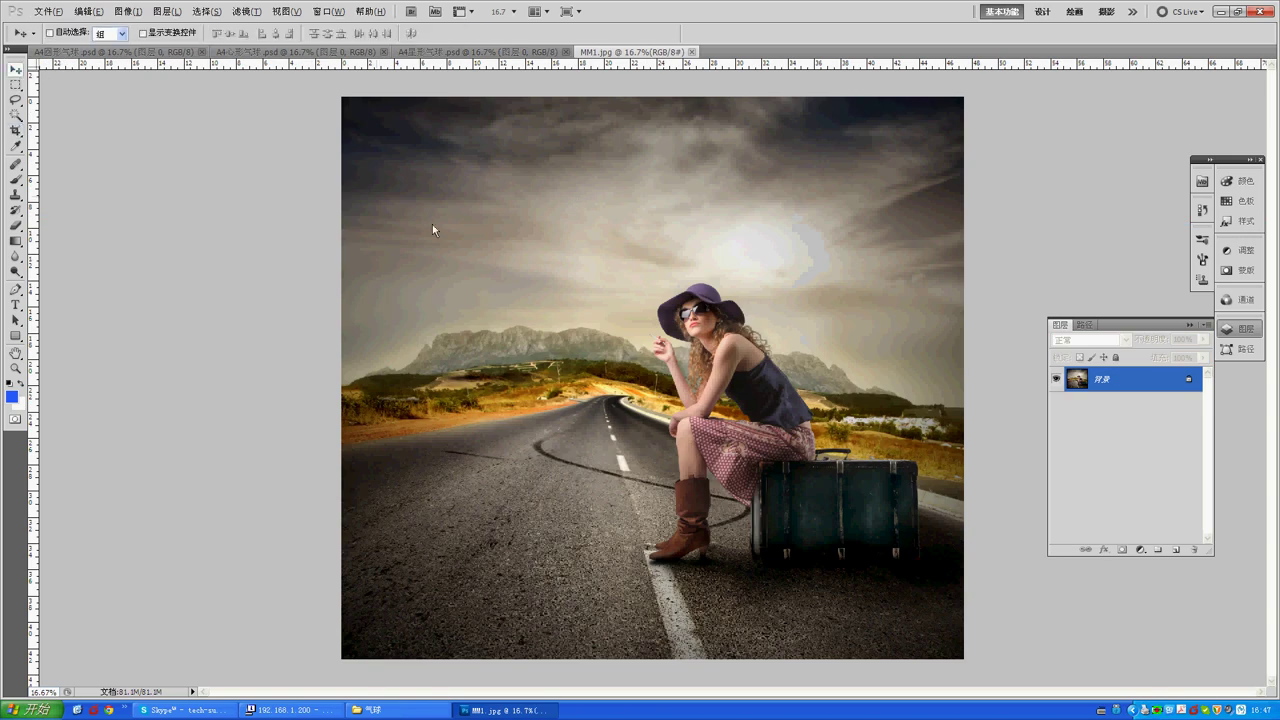
left_click_drag(484, 52, 662, 381)
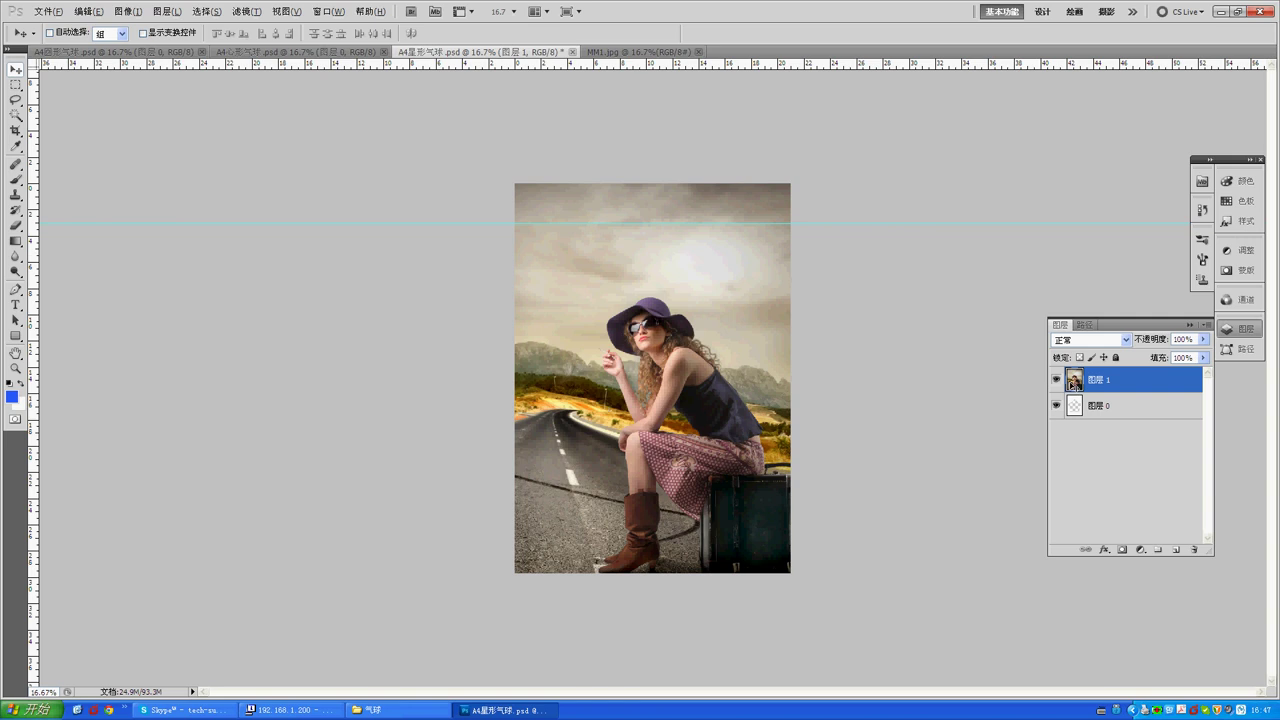
key("ctrl+bracketleft")
mouse_move(663, 400)
left_mouse_down()
mouse_move(673, 436)
mouse_move(654, 423)
left_mouse_up()
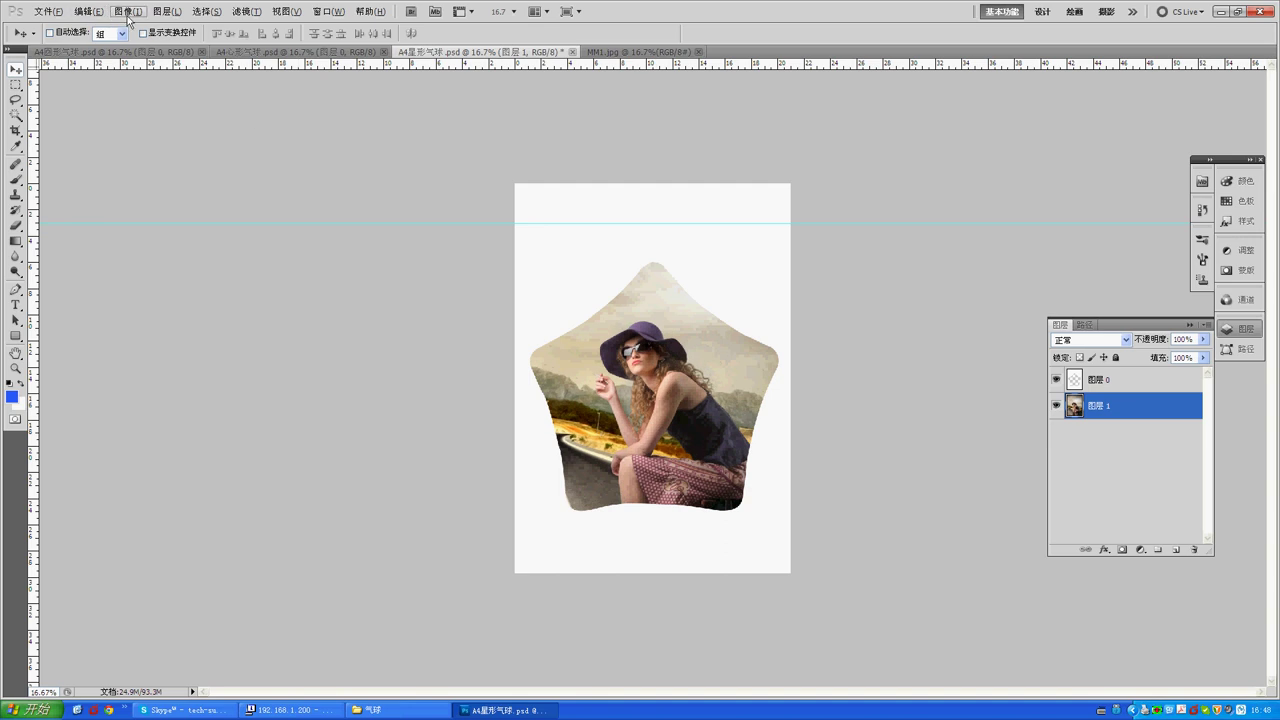
Print one copy of the star photo design, reviewing the printer's advanced and page layout settings and continuing despite the clipping warning.
left_click(45, 14)
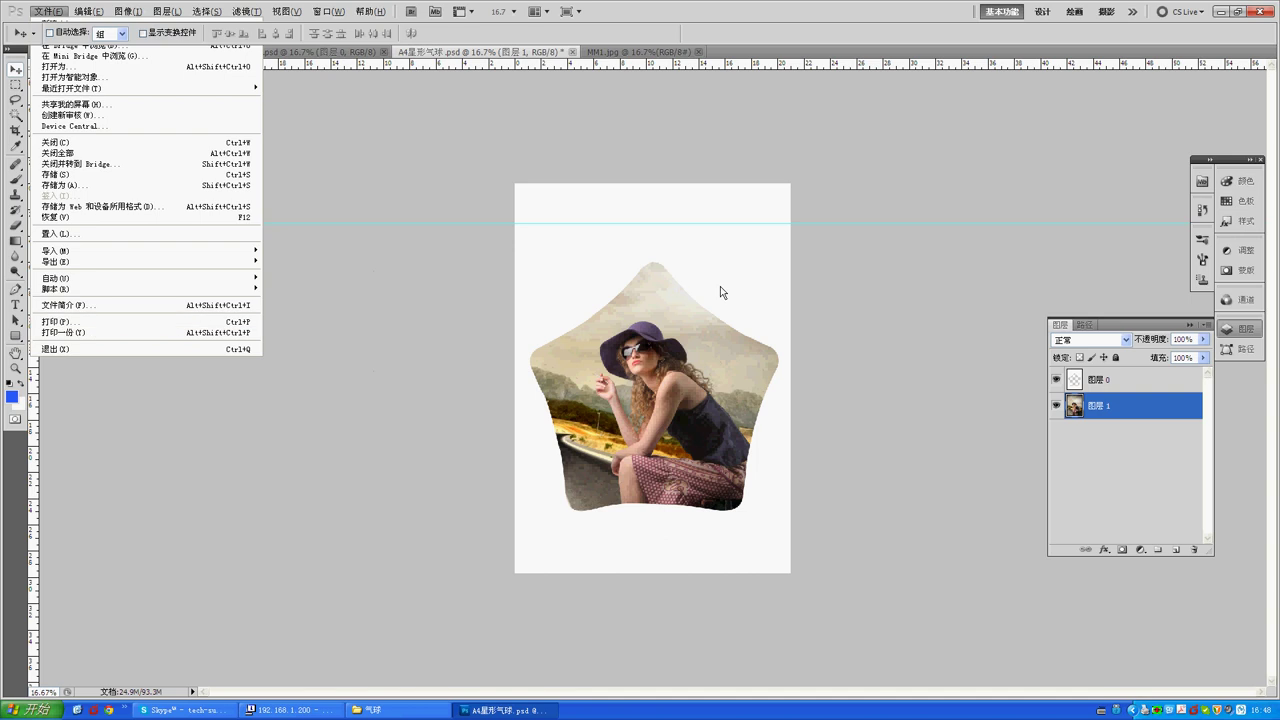
key("ctrl+p")
left_click(690, 174)
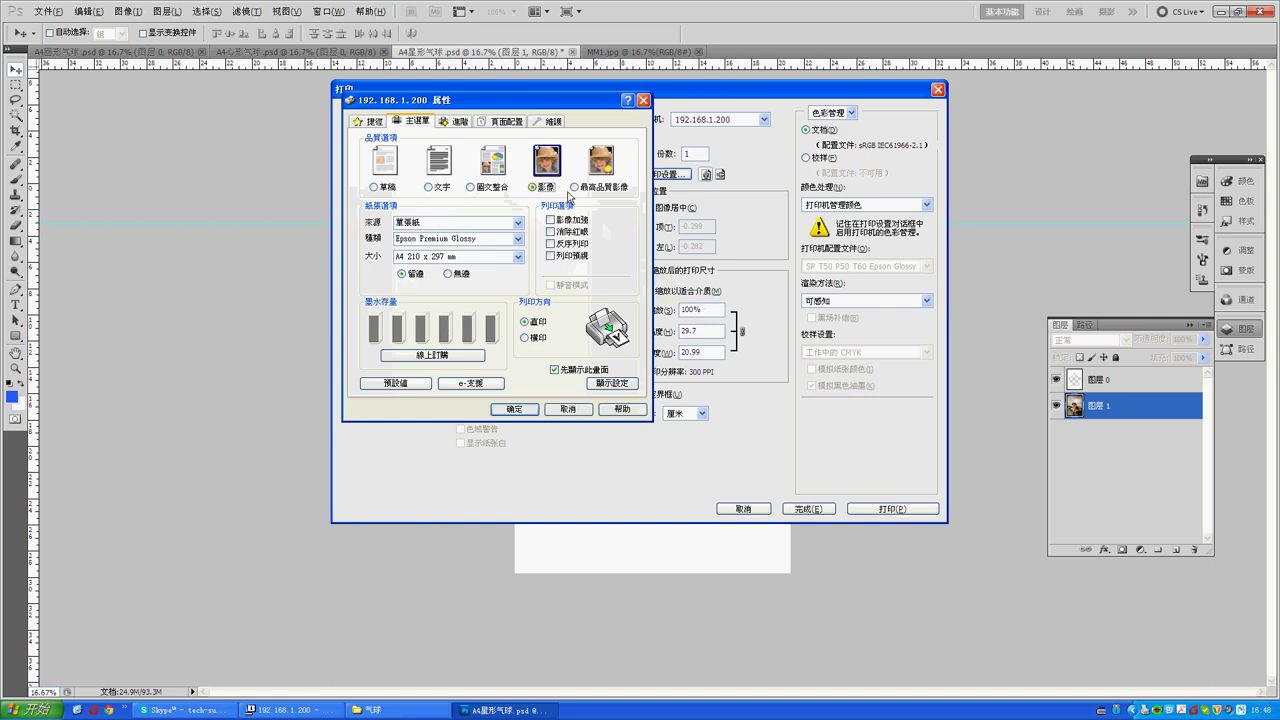
left_click(455, 121)
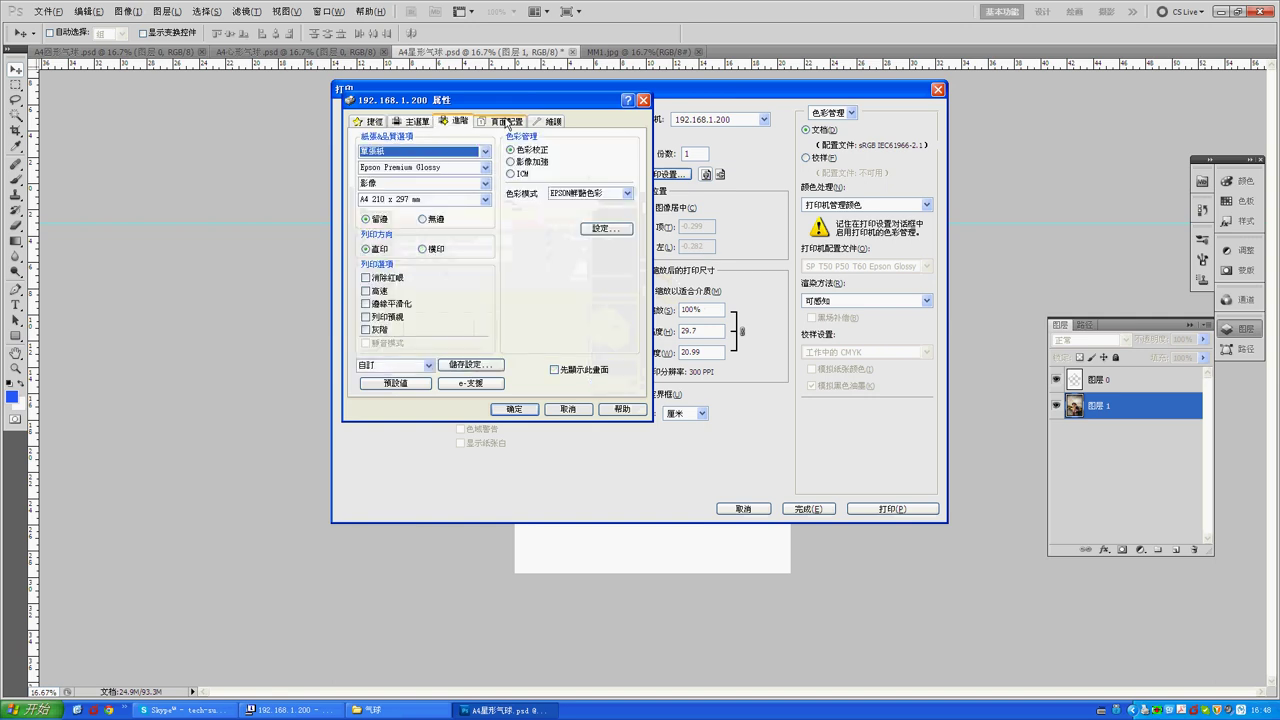
left_click(510, 121)
left_click(514, 409)
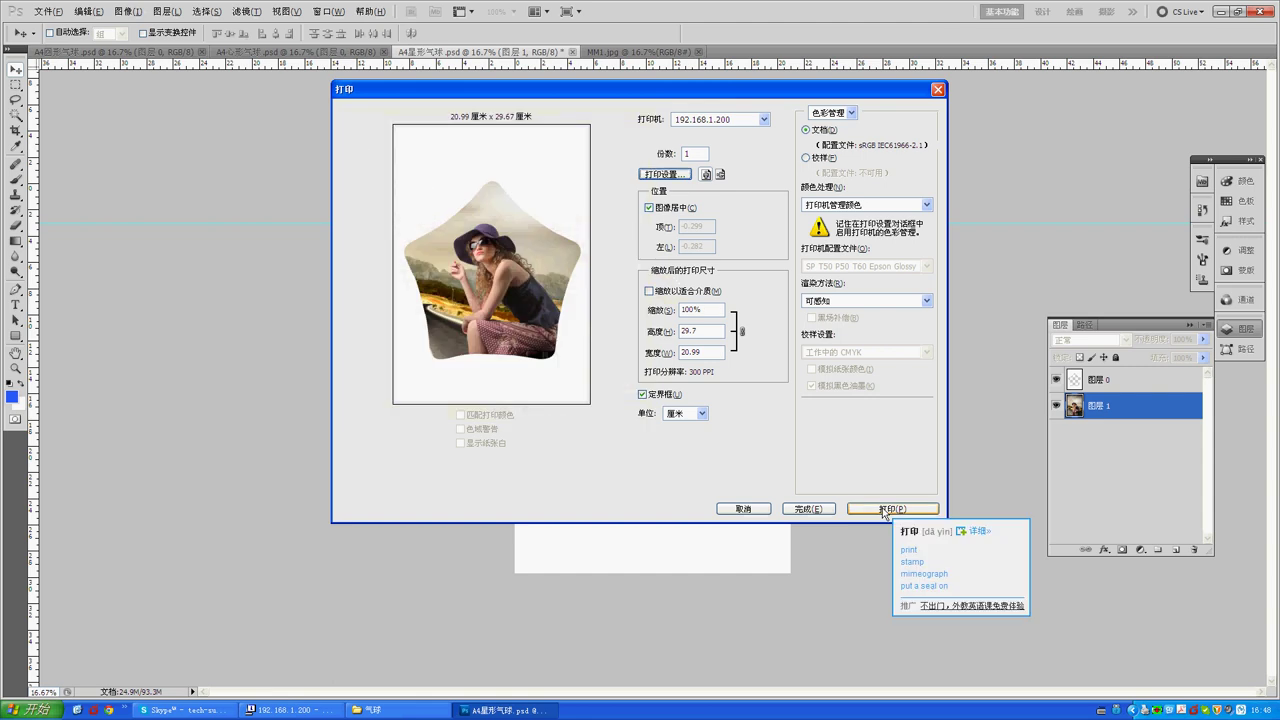
left_click(887, 510)
left_click(605, 265)
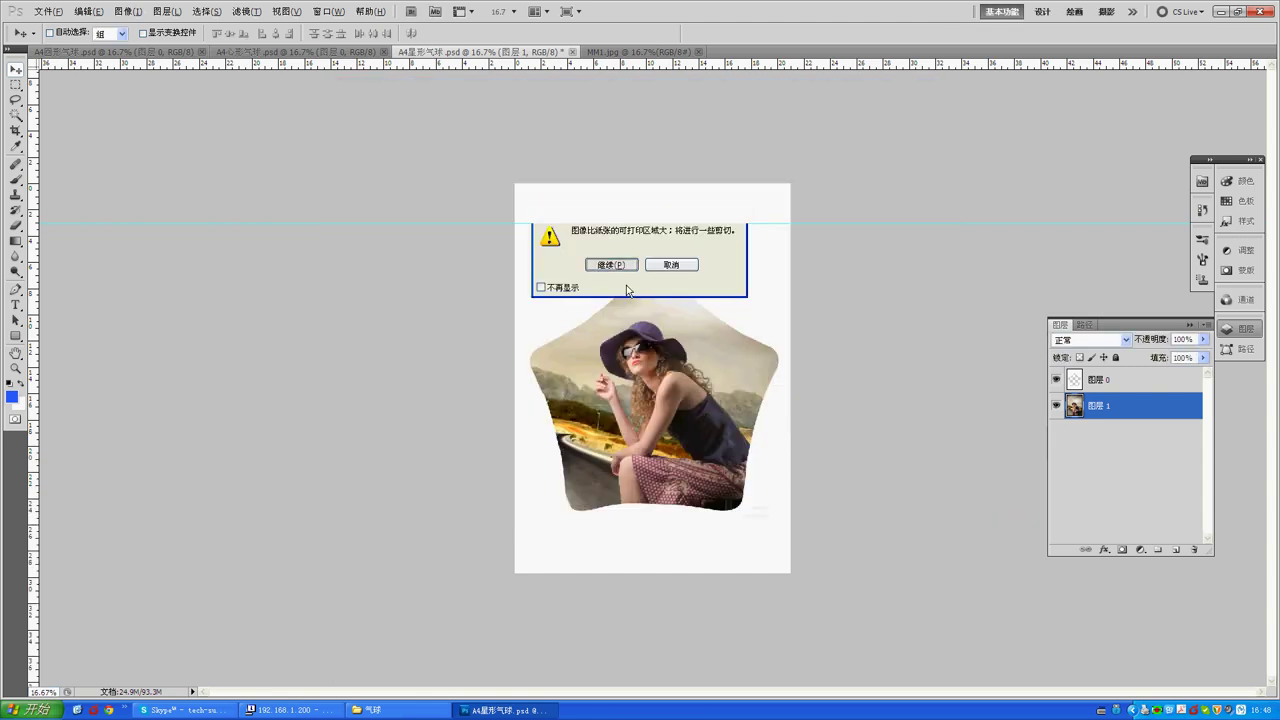